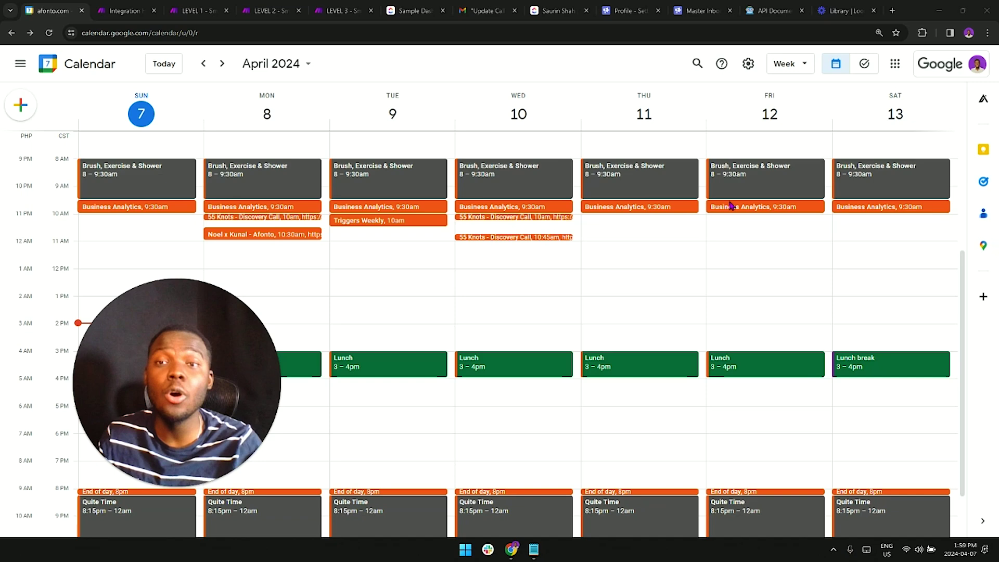
Step: Preview the LEVEL 1, LEVEL 2 and LEVEL 3 scenarios, then return to the Google Calendar week view
click(232, 6)
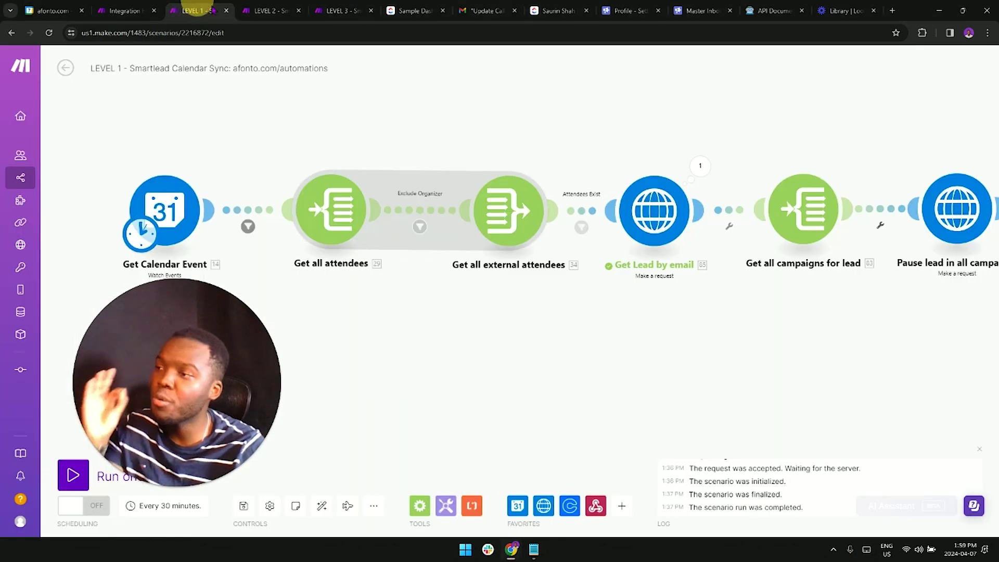
click(262, 5)
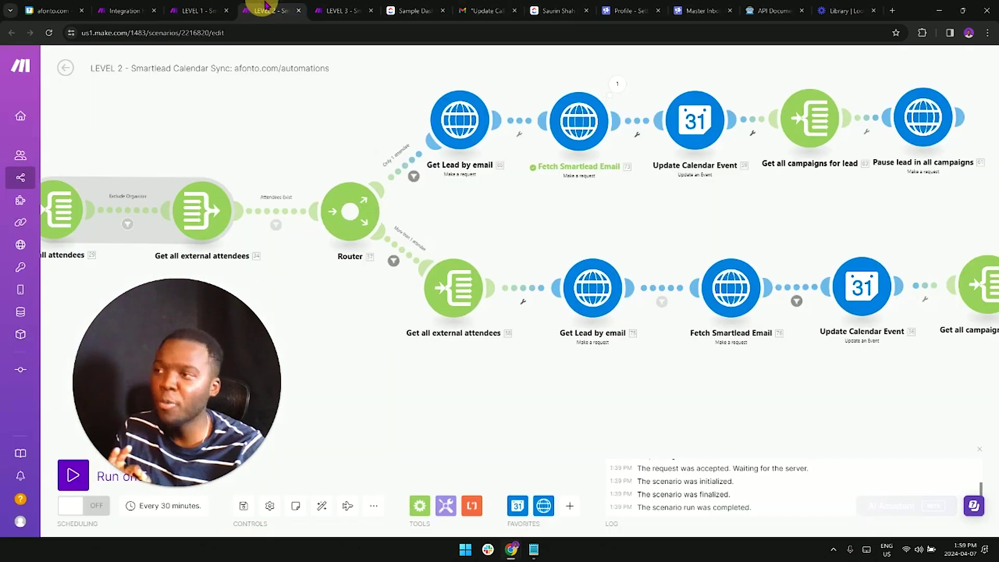
click(324, 6)
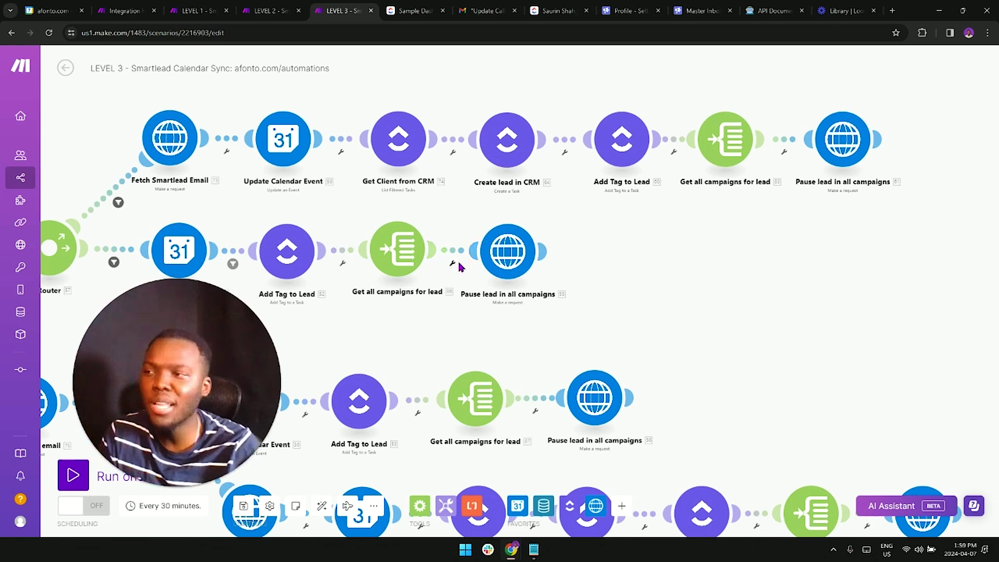
scroll(520, 281, down, 5)
scroll(717, 279, up, 2)
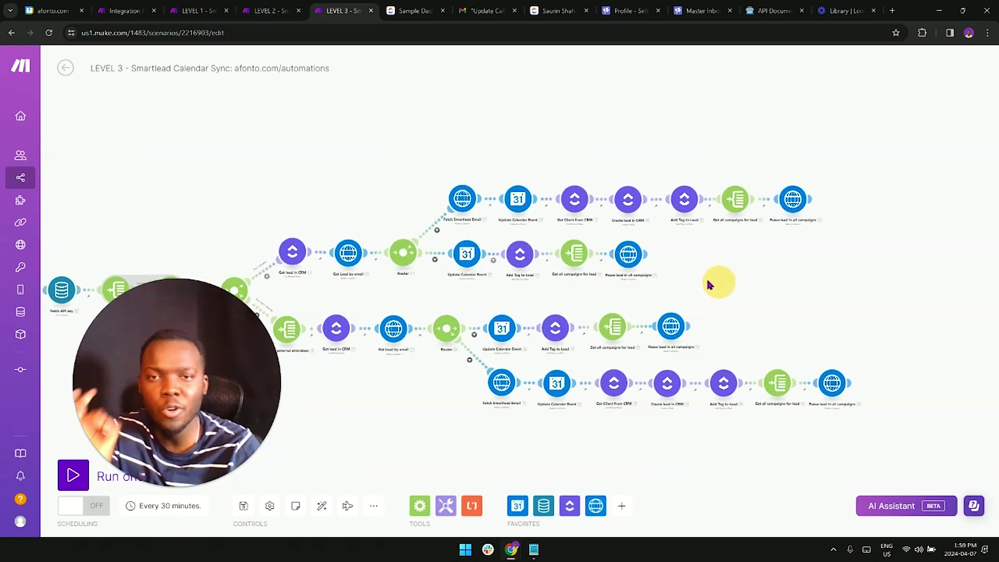
click(57, 11)
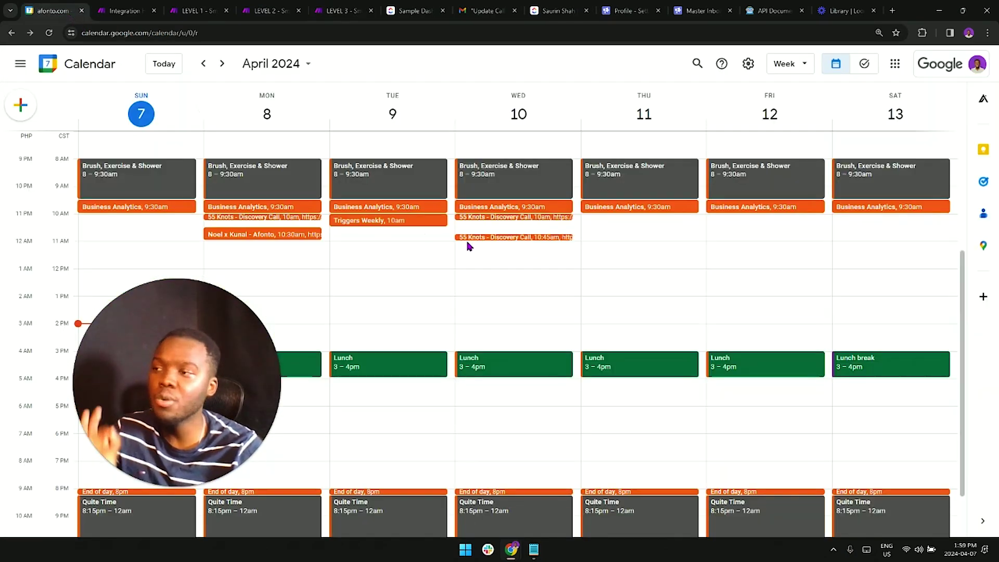
Step: In the Smartlead master inbox, review the level notes and the lead's Meeting Request category
click(701, 12)
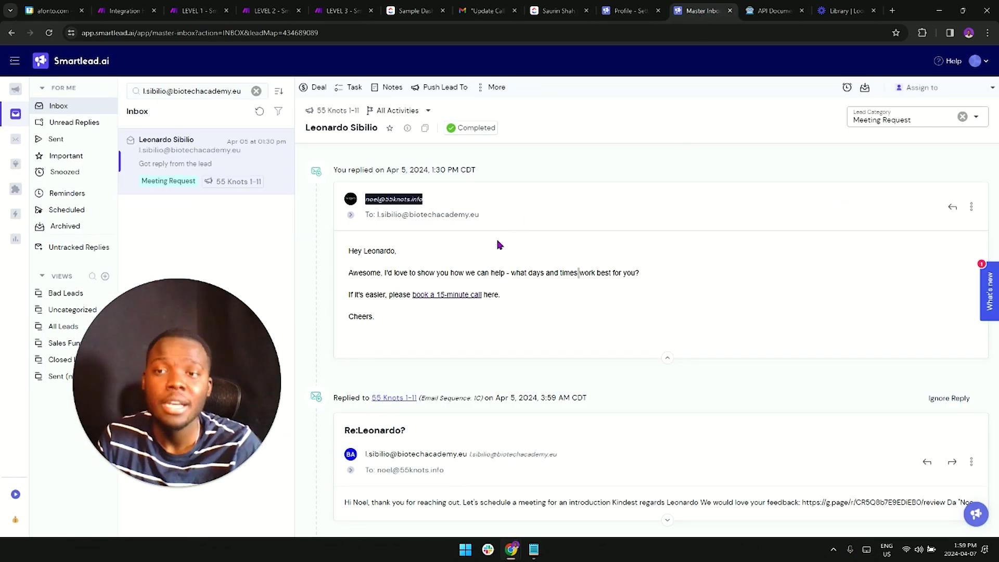
click(534, 549)
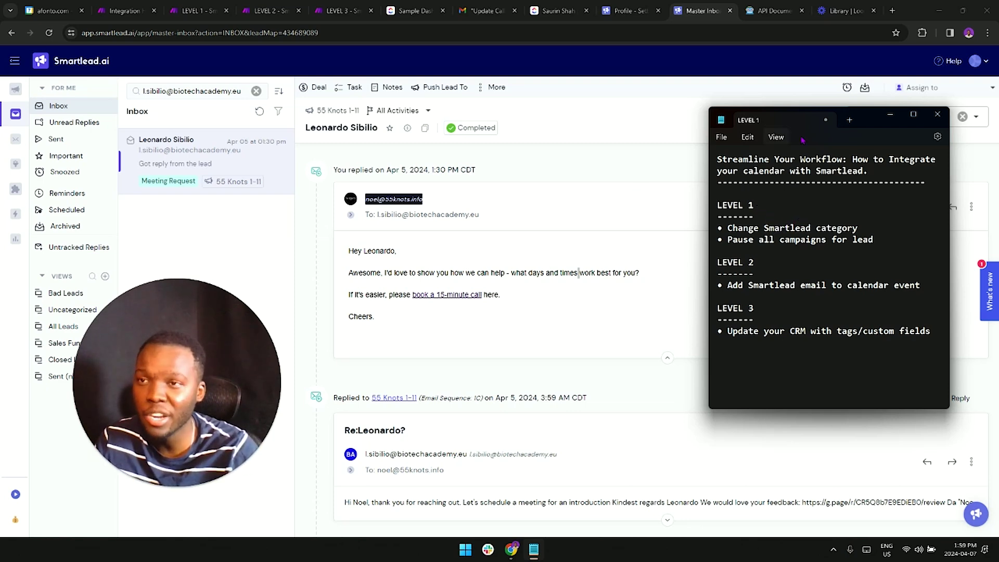
click(889, 114)
click(882, 117)
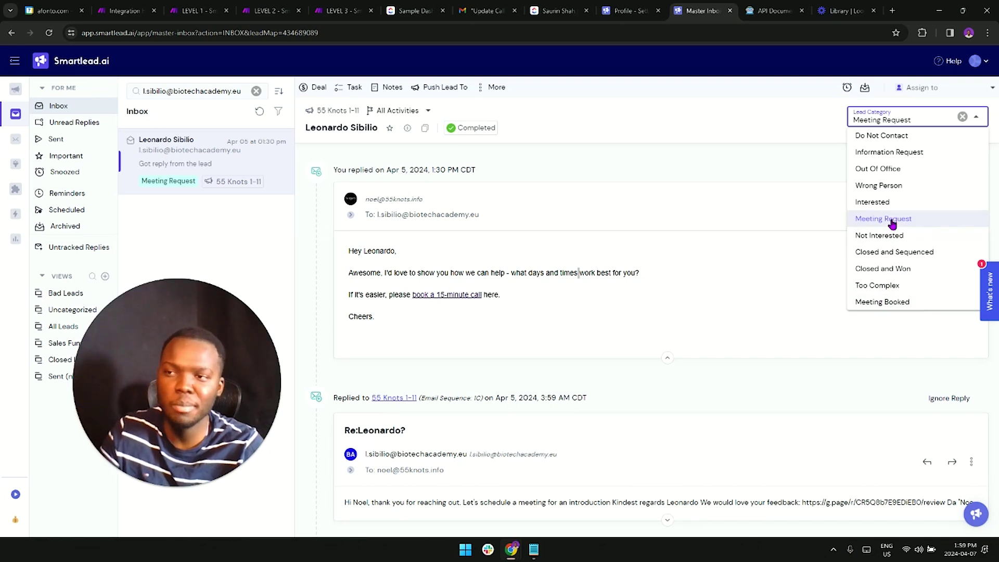
click(540, 549)
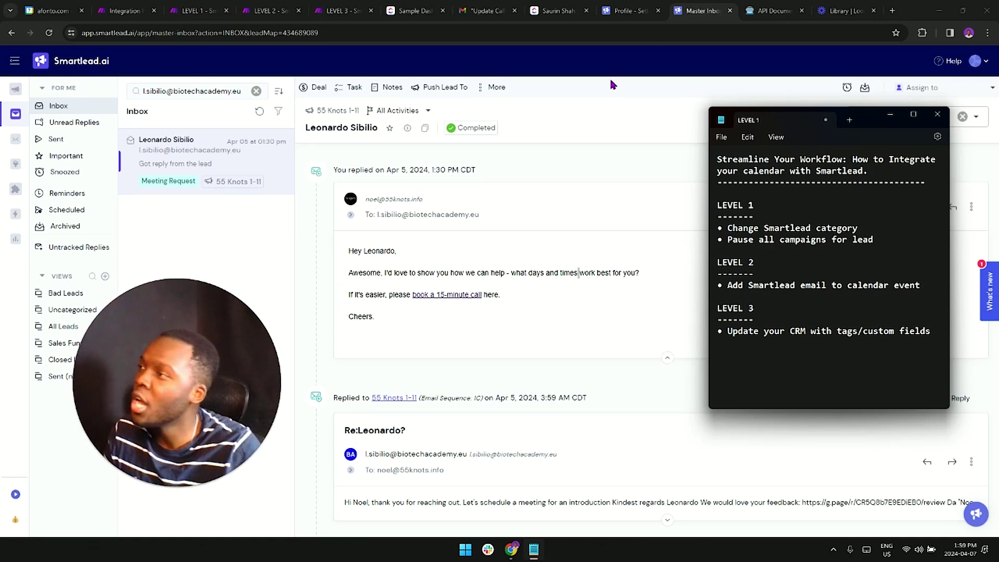
click(195, 10)
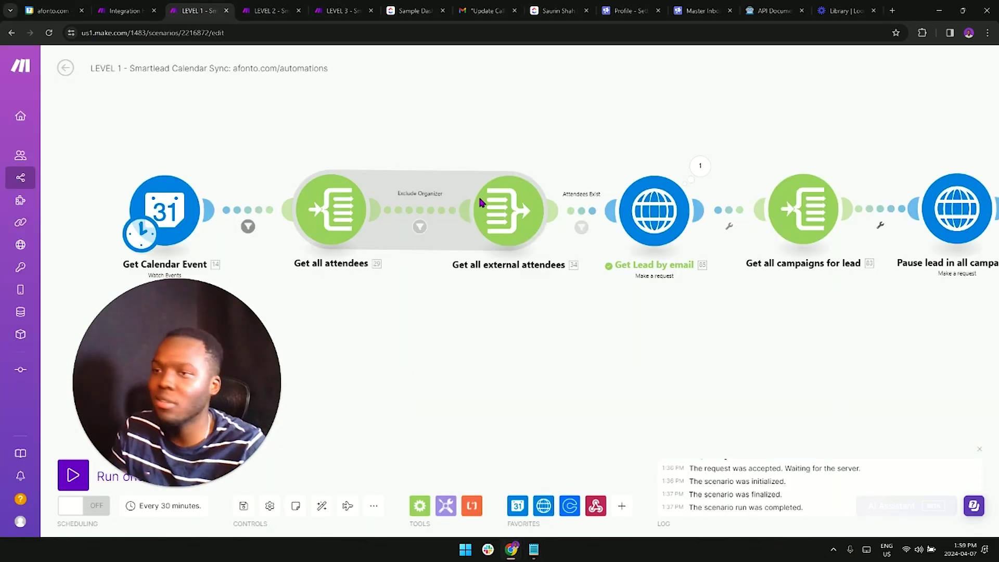
Step: Pan the LEVEL 1 flow to its last module, then show the LEVEL 2 router scenario beside the level notes
drag(523, 315, 486, 312)
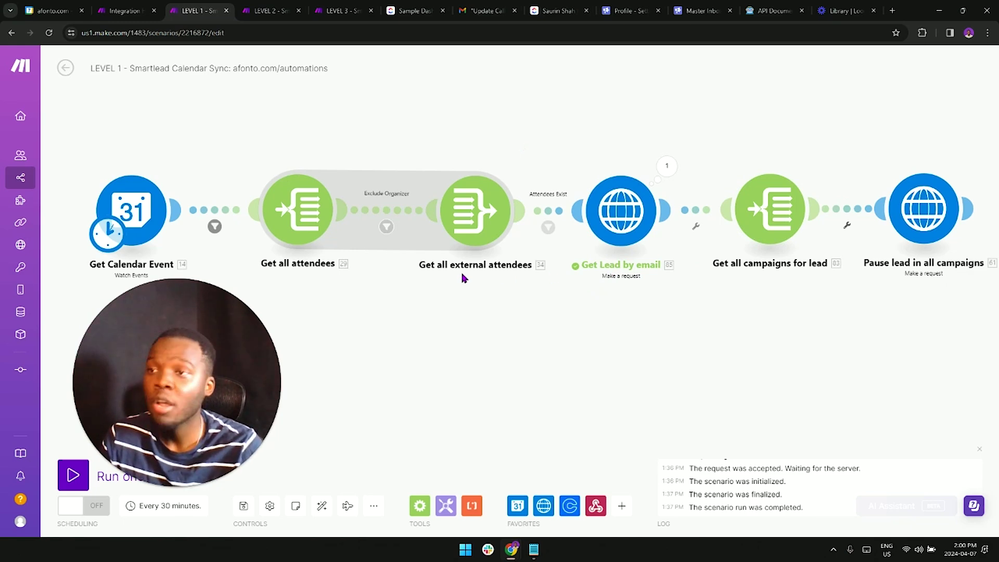
click(268, 11)
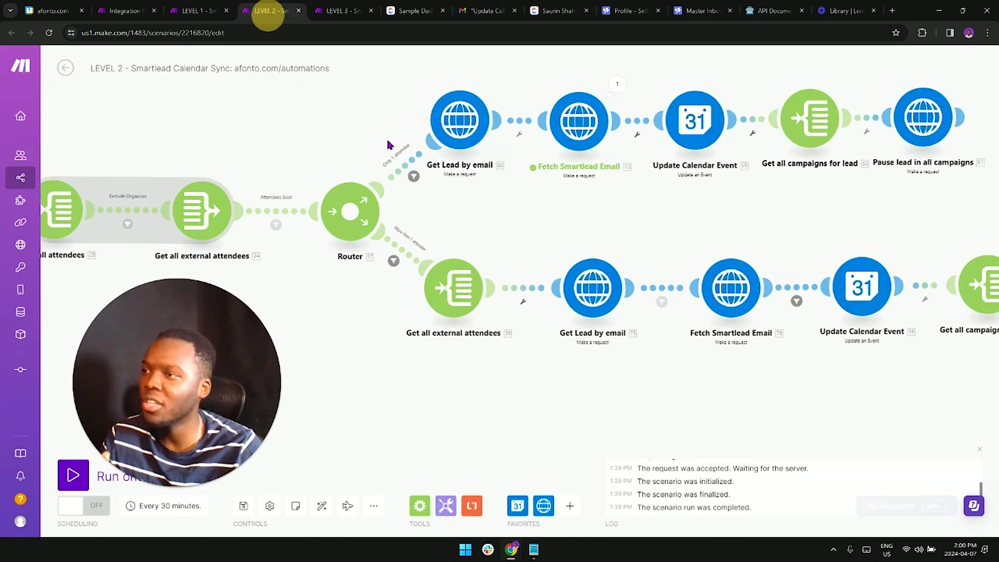
click(533, 549)
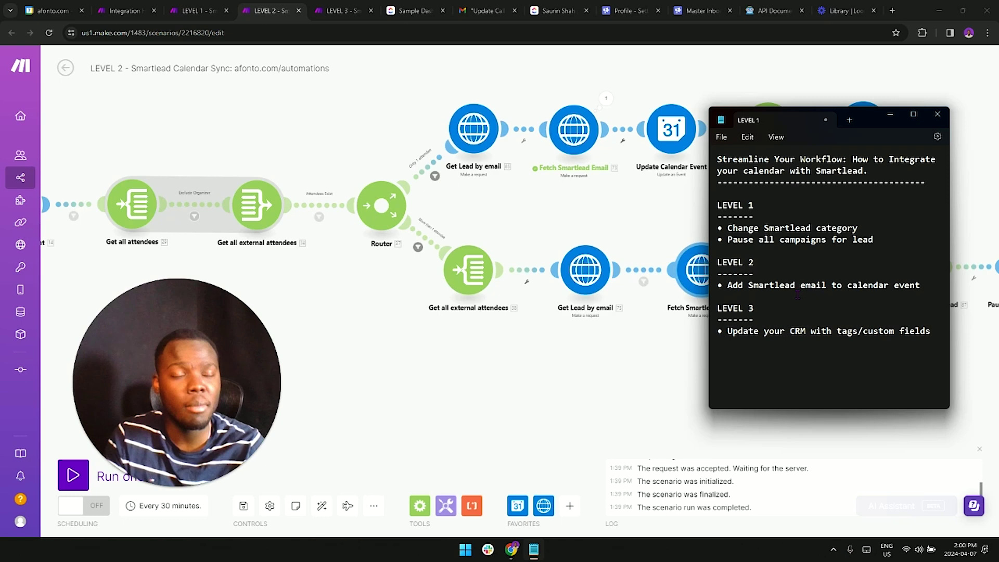
Step: Open the 10:45 and 10:00 55 Knots - Discovery Call events to view their guests
click(52, 10)
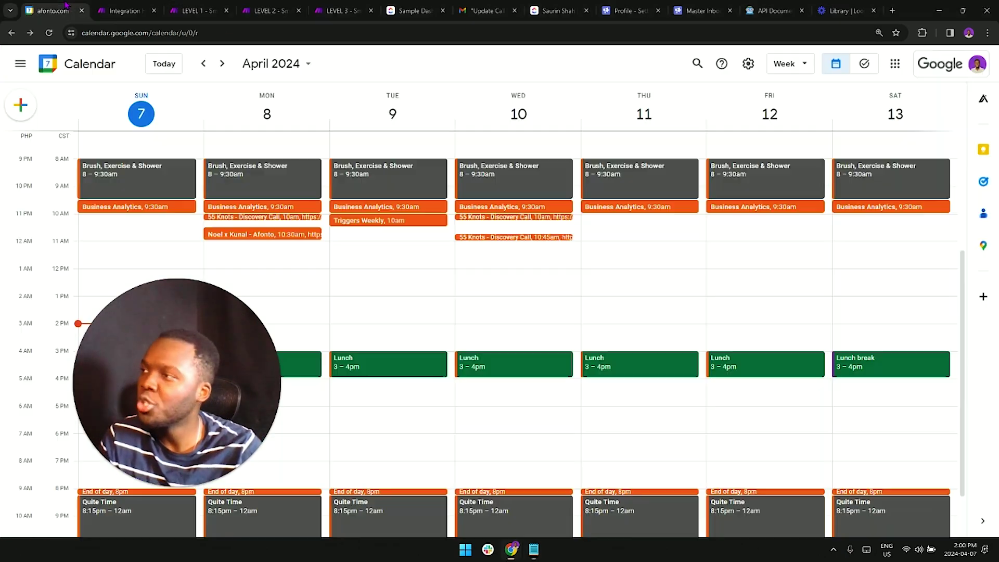
click(520, 237)
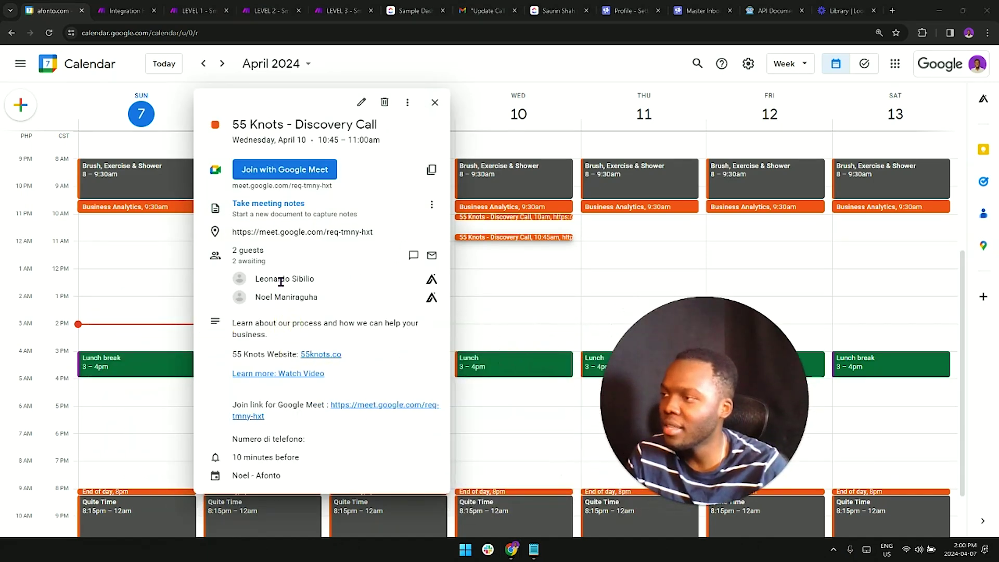
mouse_move(260, 298)
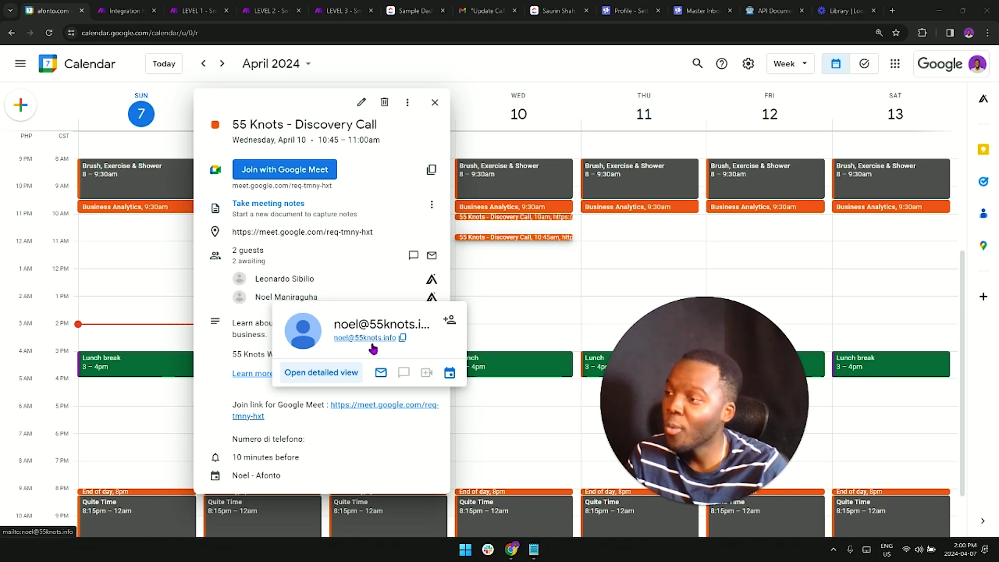
click(486, 217)
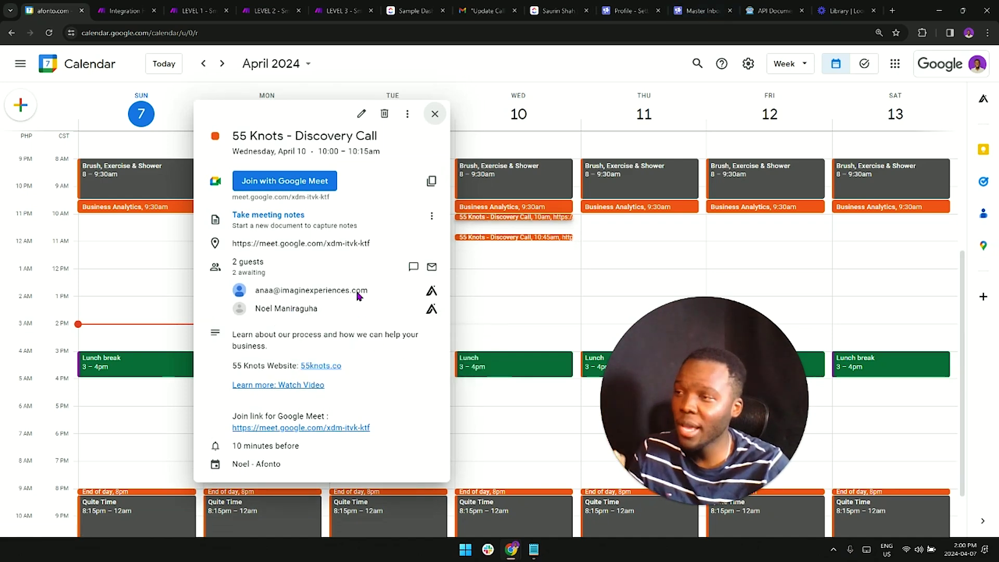
Step: Compare the 10:00 call's guests with the Smartlead inbox, then view Gmail's Update Call Status emails
click(699, 10)
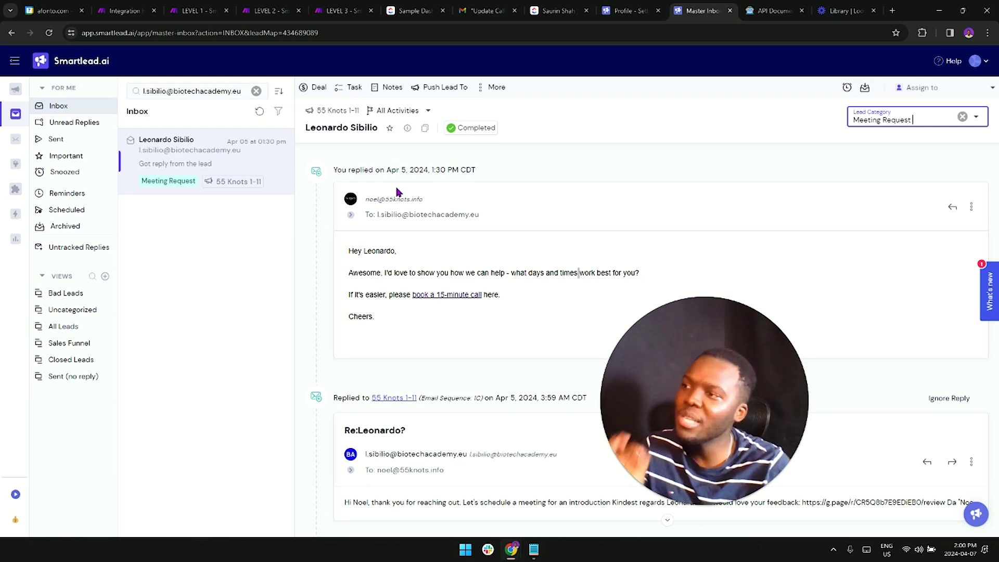
click(58, 11)
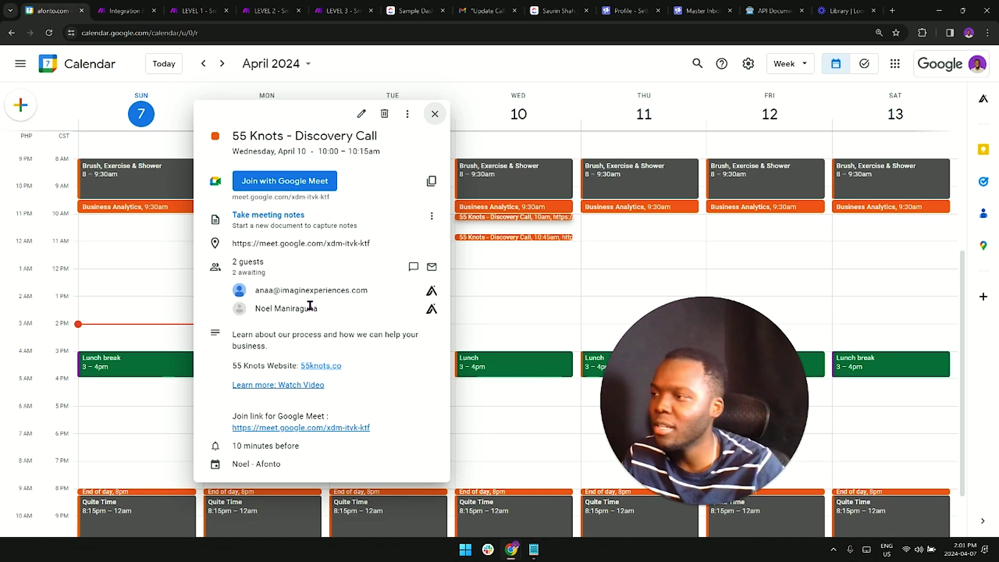
mouse_move(308, 309)
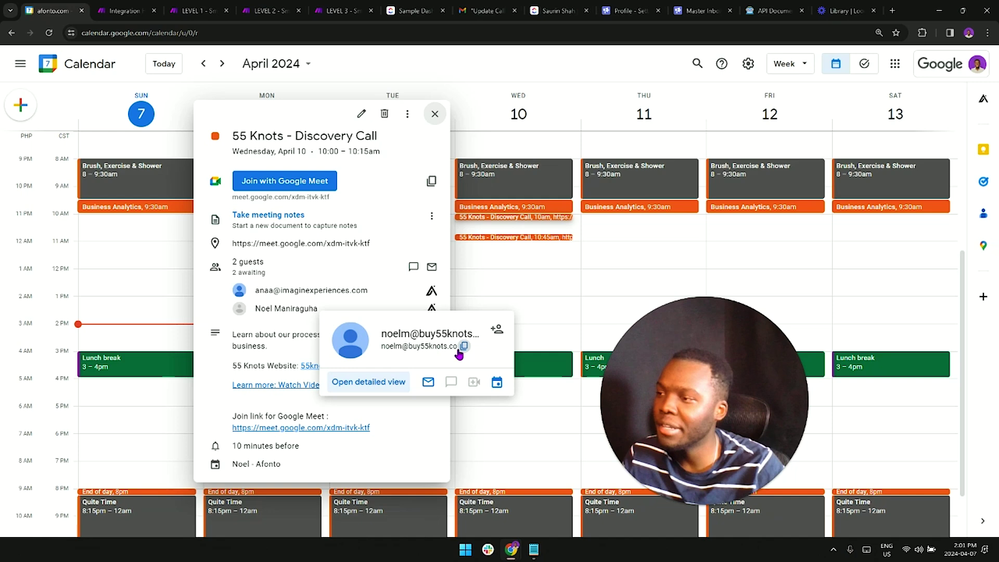
click(476, 11)
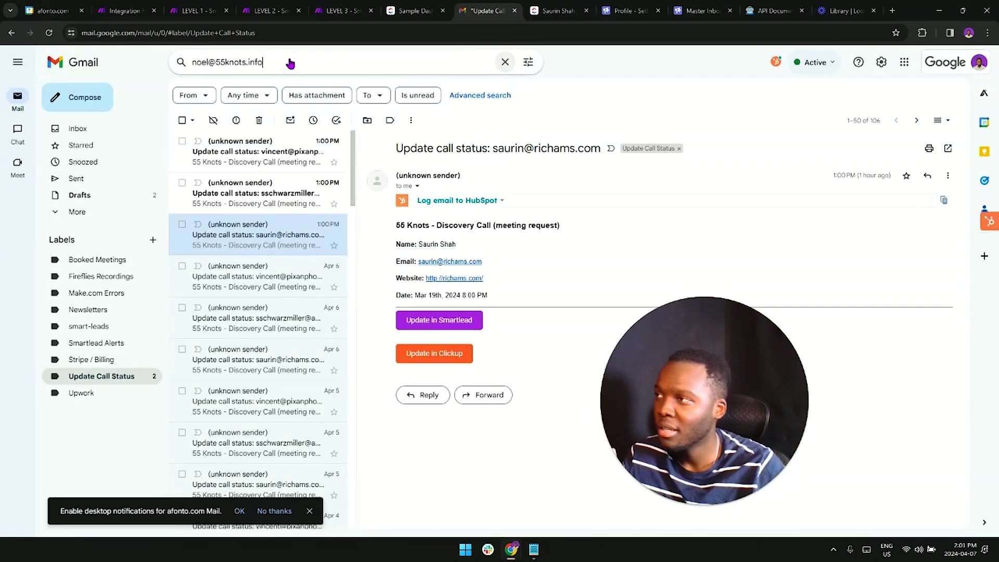
Step: Clear Gmail's search box and return to the 10:00–10:15am Discovery Call details
key(ctrl+a)
key(BackSpace)
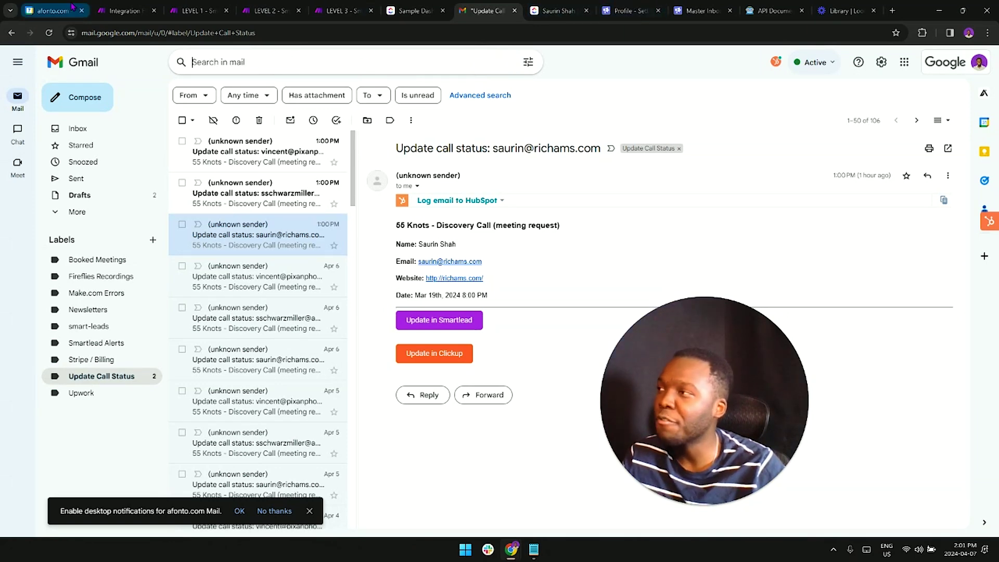
click(71, 8)
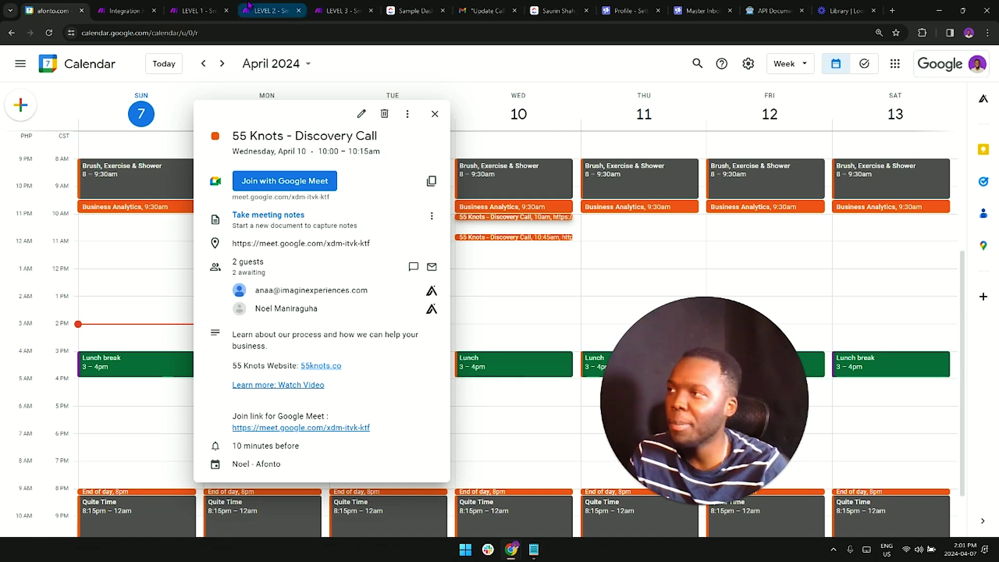
Step: Show the LEVEL 2 and LEVEL 3 scenarios, then the ClickUp Sample Dashboard's show/no-show pie chart
click(265, 10)
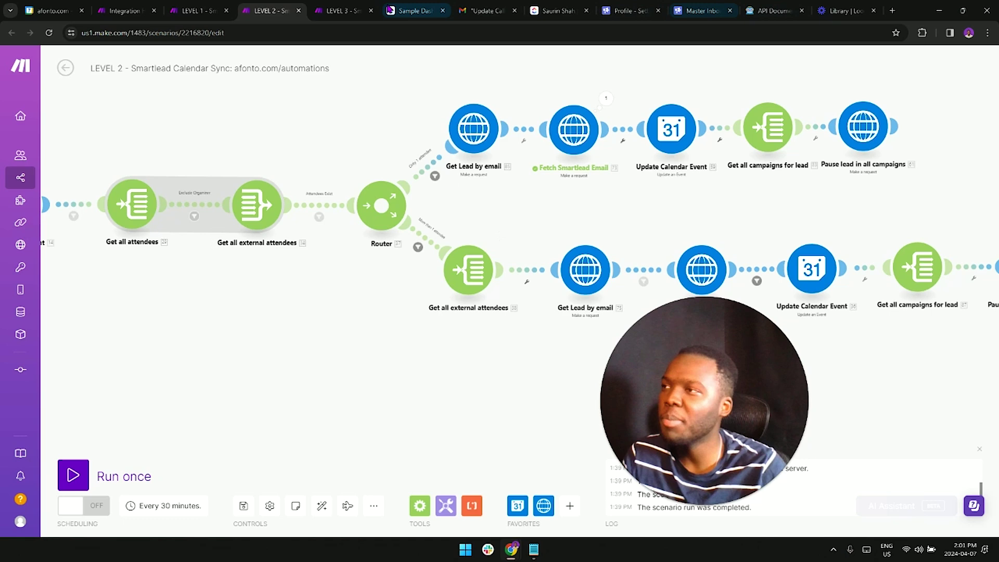
click(344, 10)
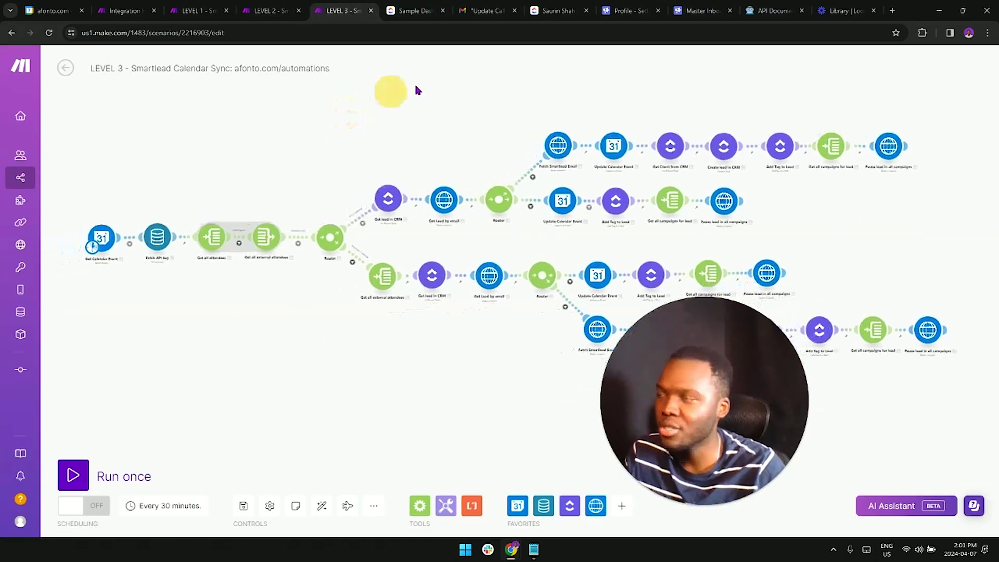
click(414, 11)
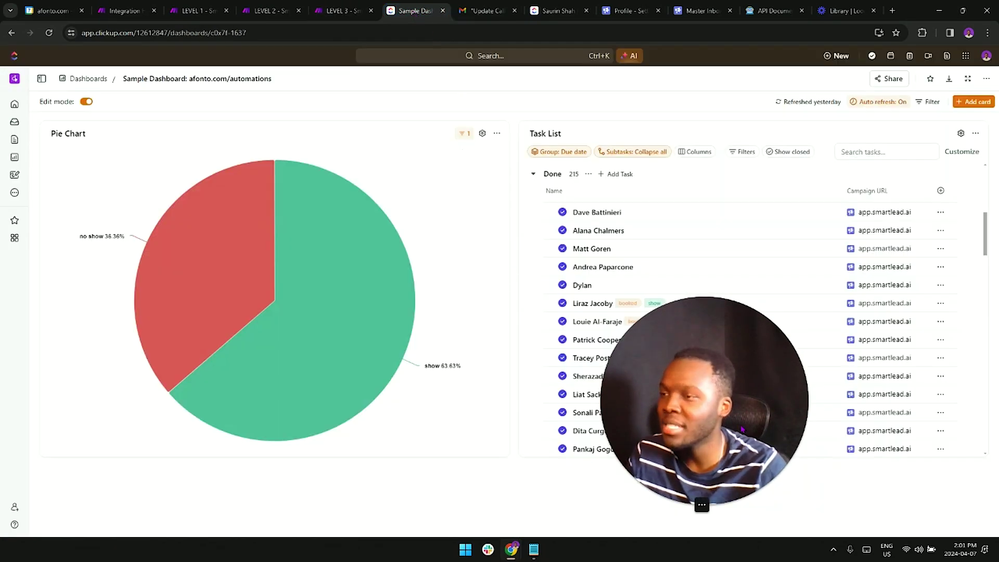
Step: Scroll through the dashboard's Task List and briefly review the three-level notes
drag(730, 401, 505, 424)
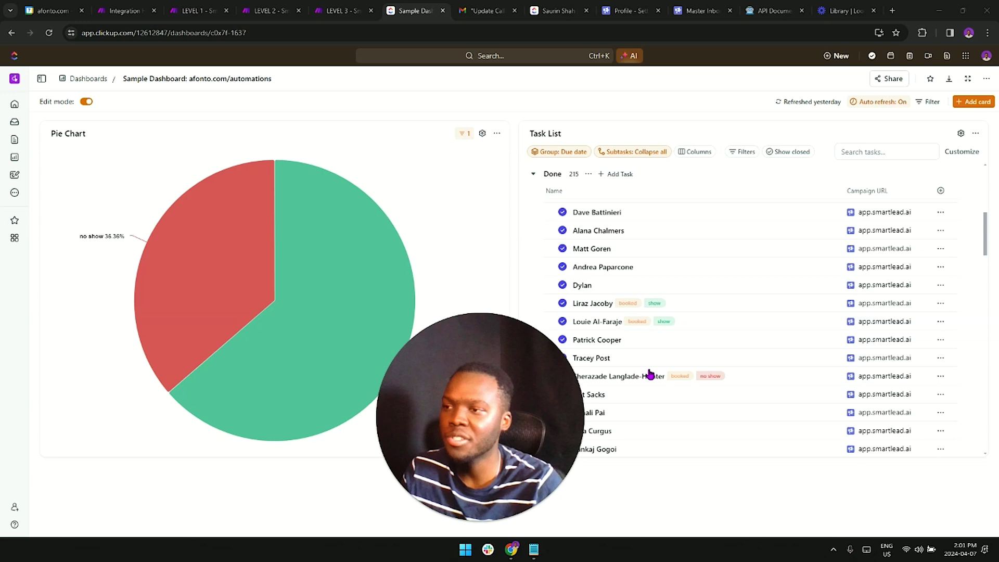
scroll(650, 374, up, 4)
scroll(649, 372, up, 3)
scroll(642, 329, down, 1)
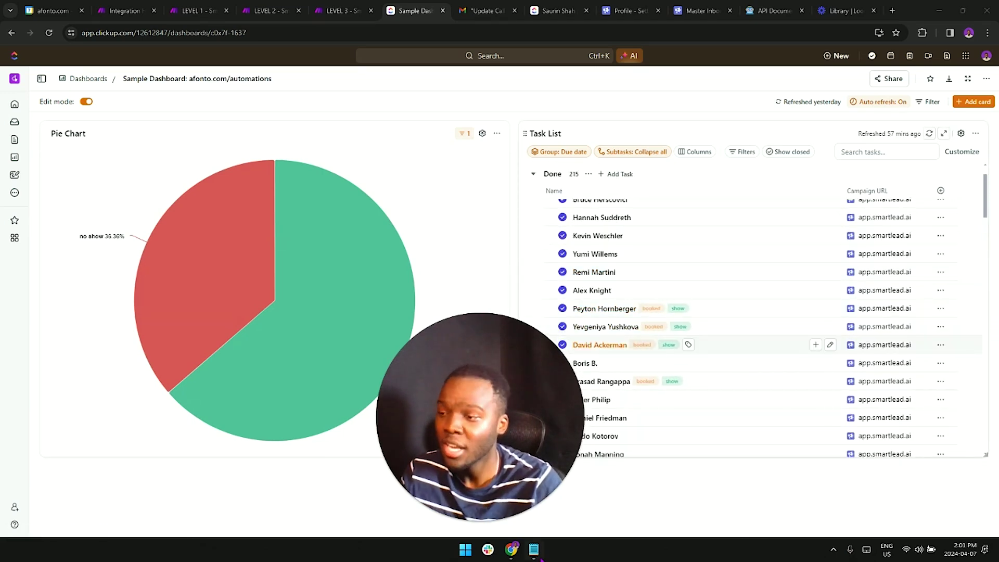
key(alt+Tab)
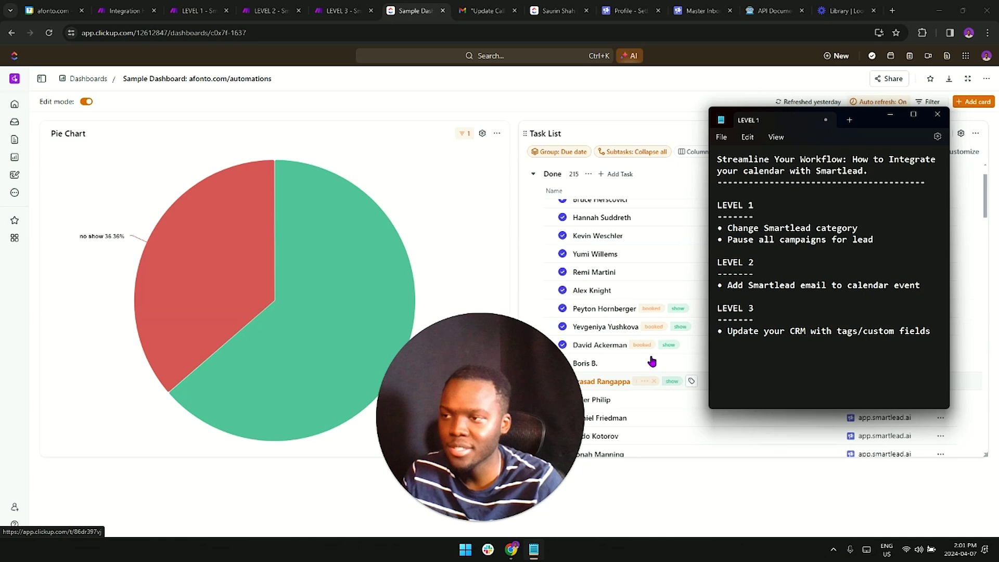
click(889, 114)
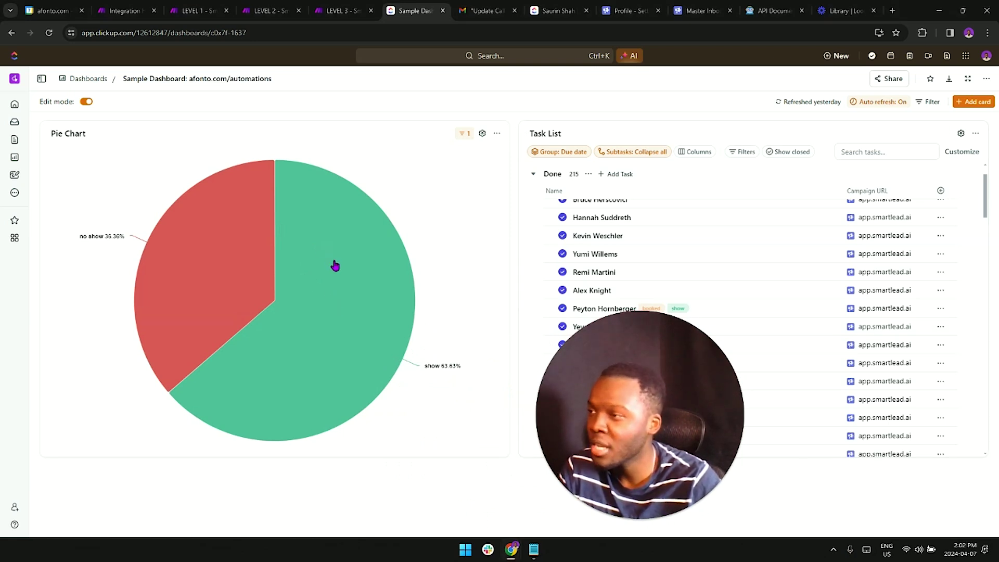
Step: List the 14 tasks in the 'show' pie slice, then return to the LEVEL 3 scenario
click(334, 265)
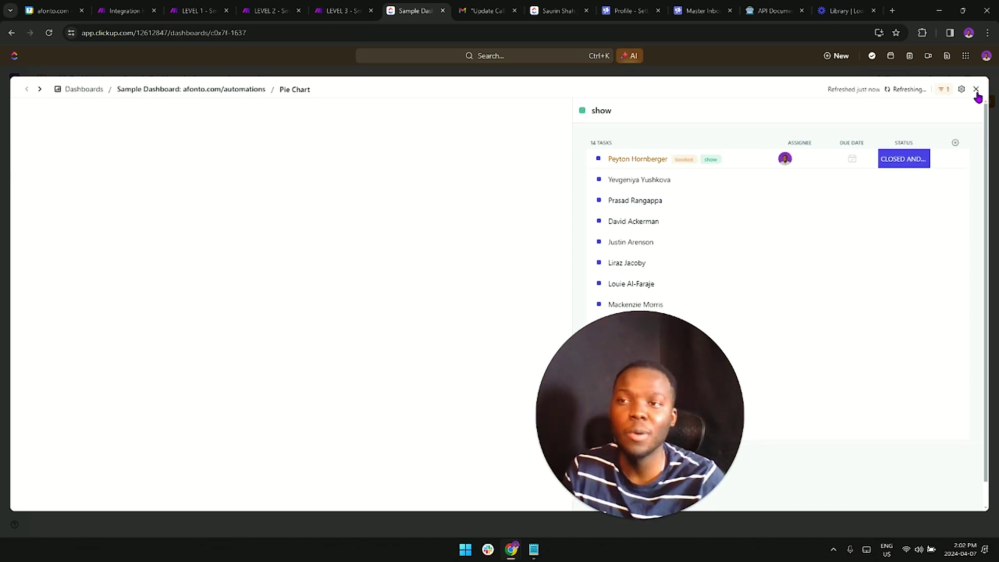
click(975, 90)
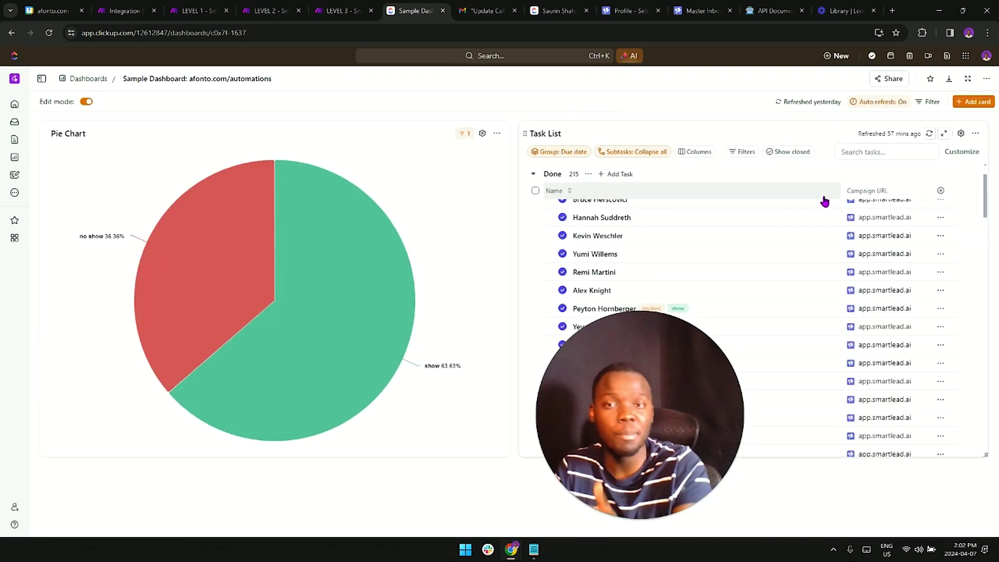
click(351, 7)
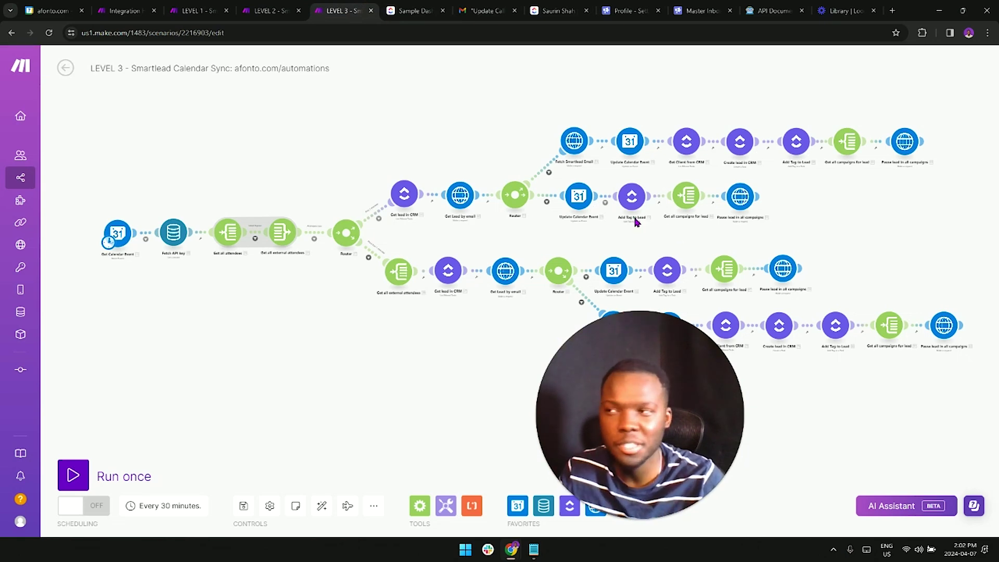
Step: On LEVEL 1, add an empty module, browse Calendly modules, then delete the empty module again
click(198, 10)
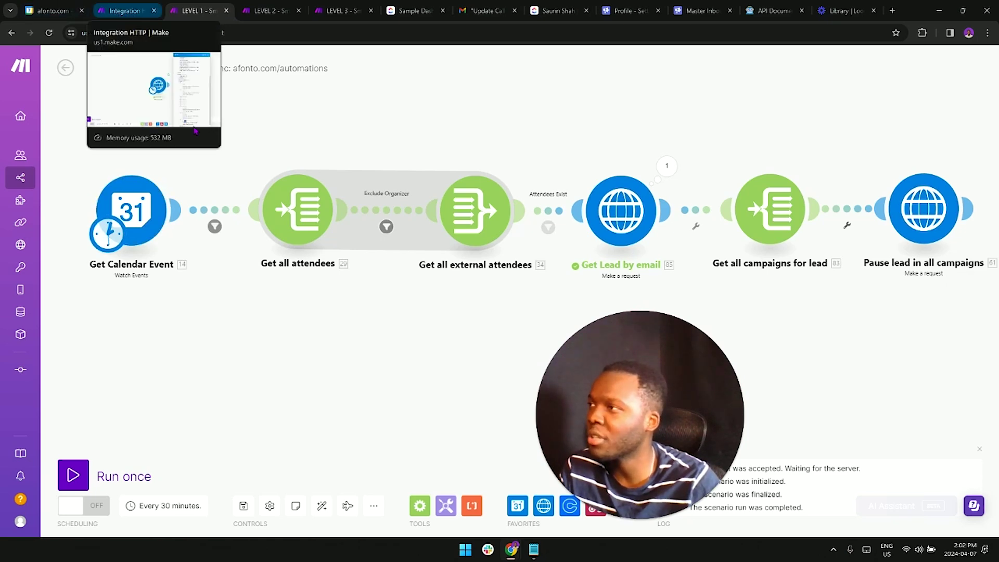
right_click(154, 119)
click(154, 119)
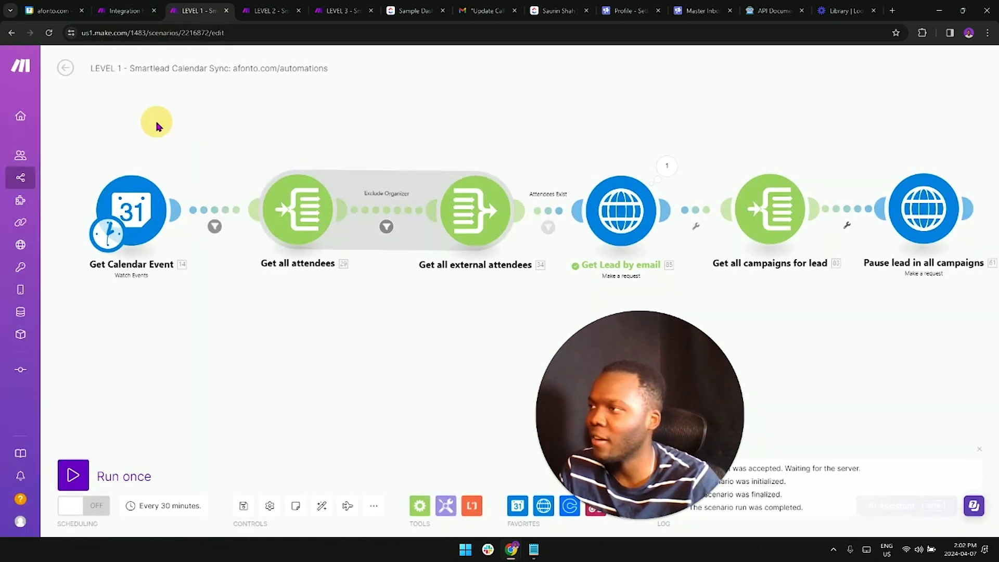
right_click(175, 136)
click(210, 142)
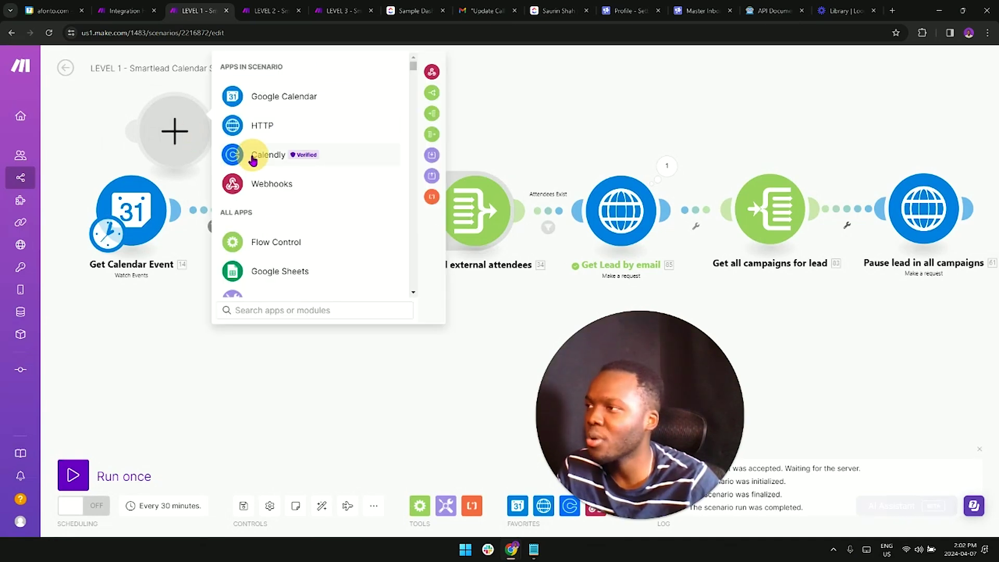
click(253, 160)
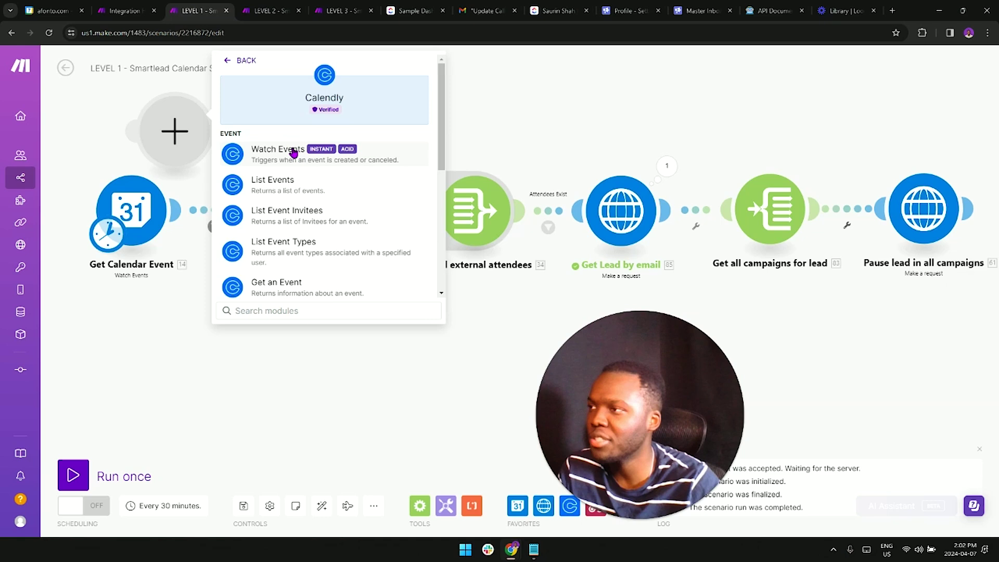
click(174, 133)
right_click(185, 131)
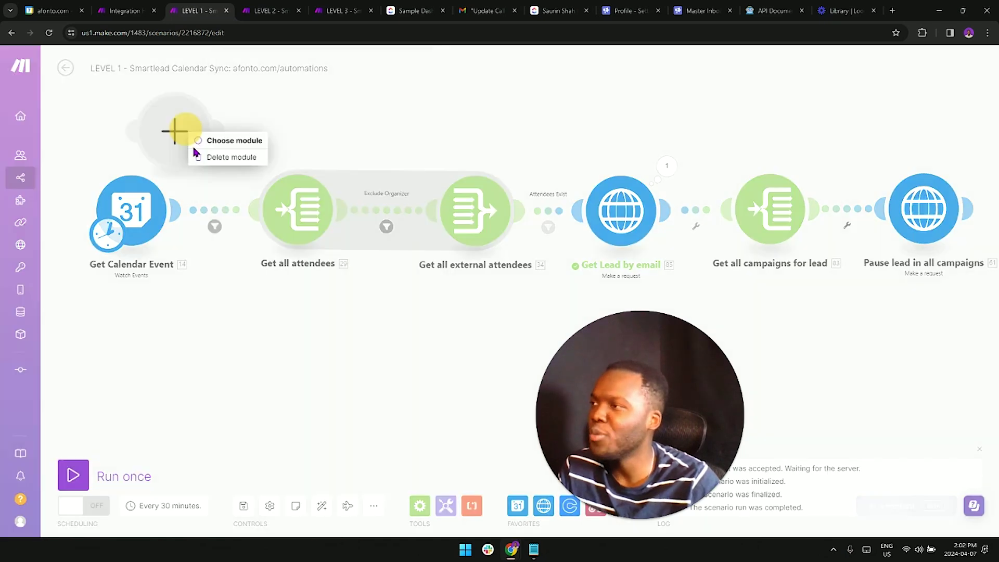
click(213, 158)
drag(286, 296, 328, 256)
click(208, 207)
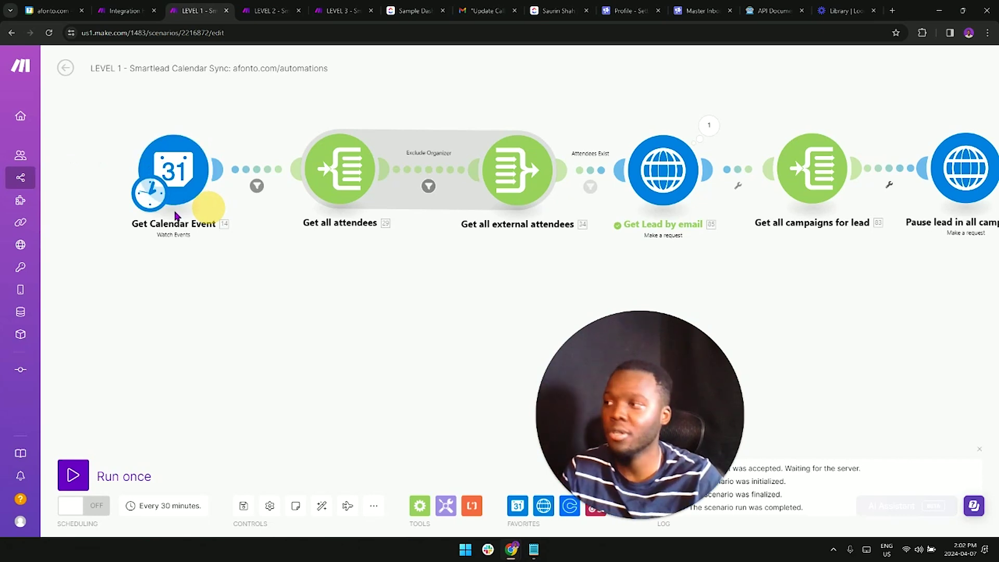
click(331, 178)
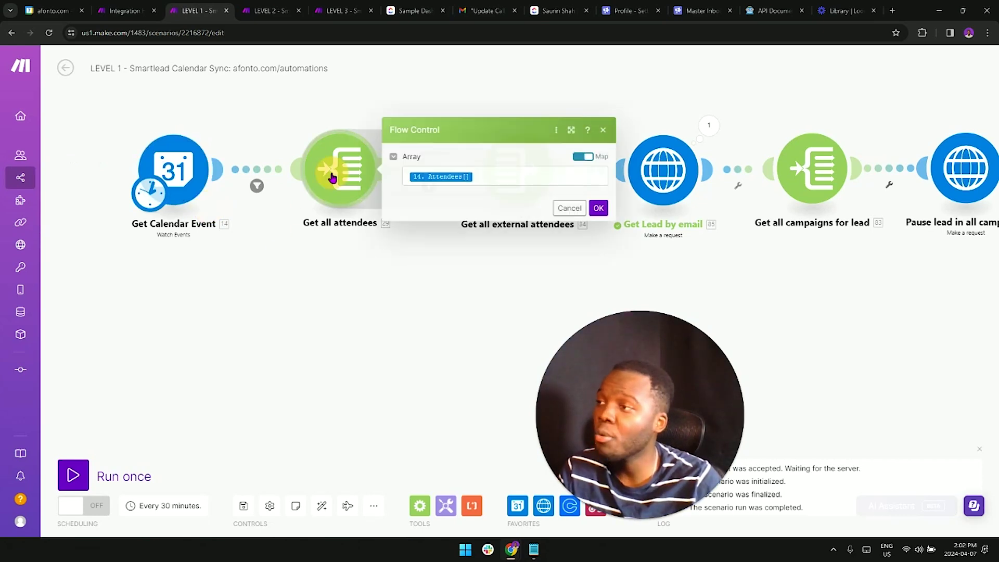
click(393, 259)
click(428, 186)
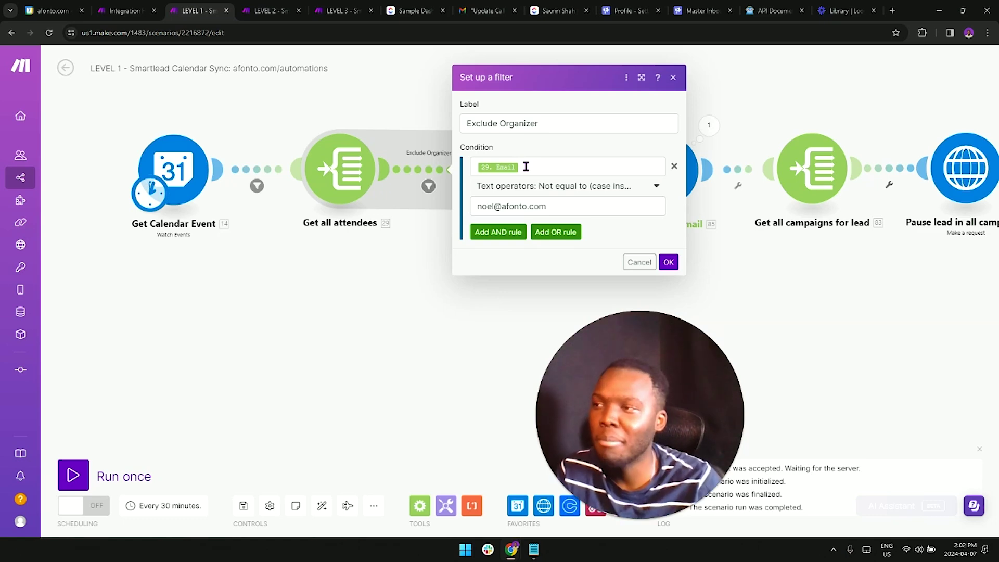
click(503, 205)
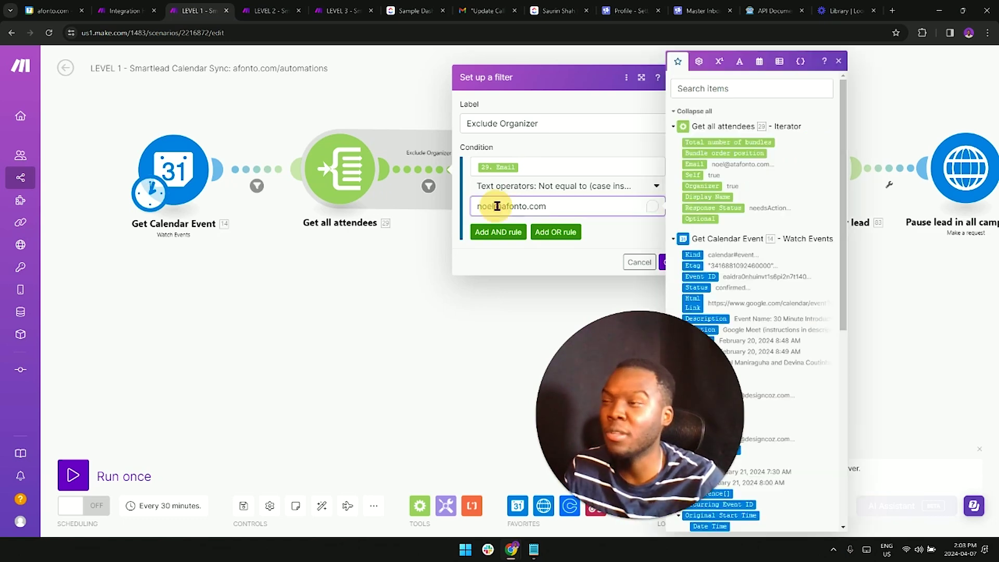
key(BackSpace)
key(BackSpace)
key(BackSpace)
key(BackSpace)
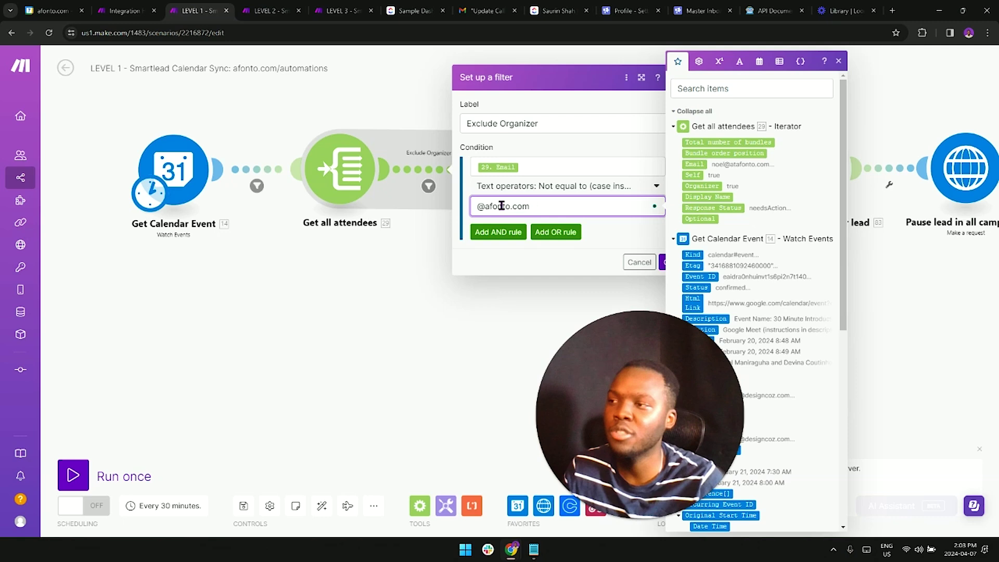
click(429, 280)
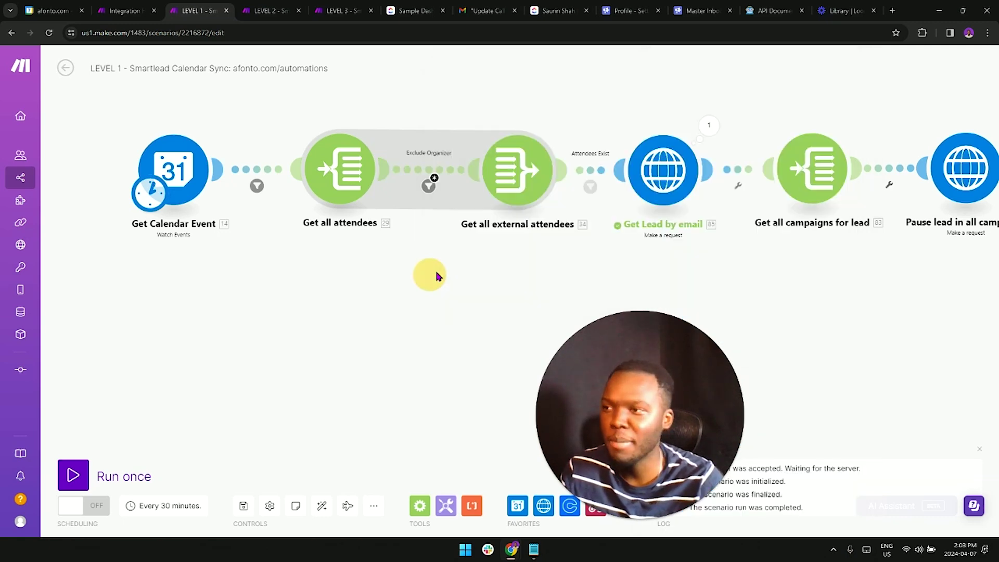
Step: Inspect the Get Lead by email request and its run output, comparing against the Smartlead inbox
click(653, 177)
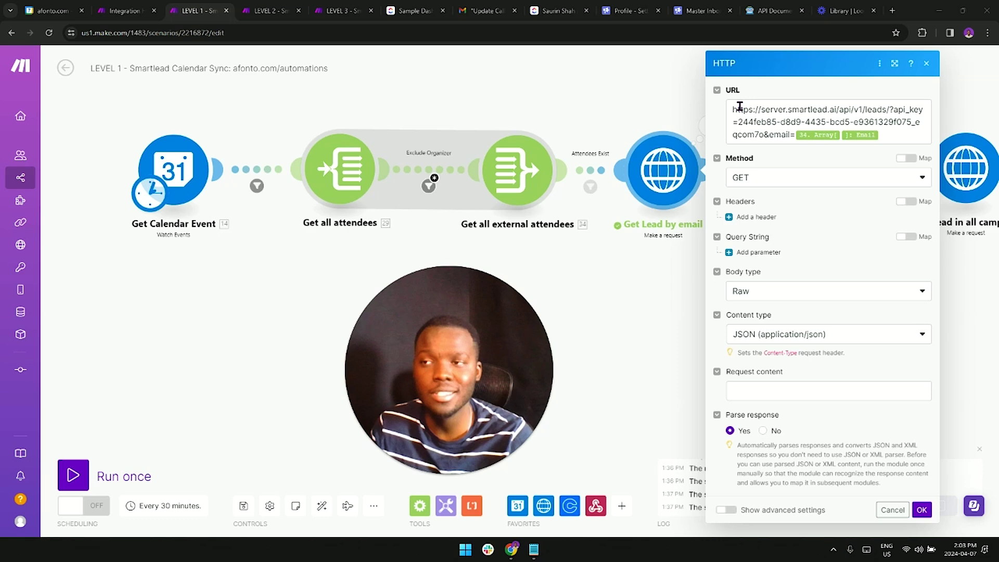
click(639, 243)
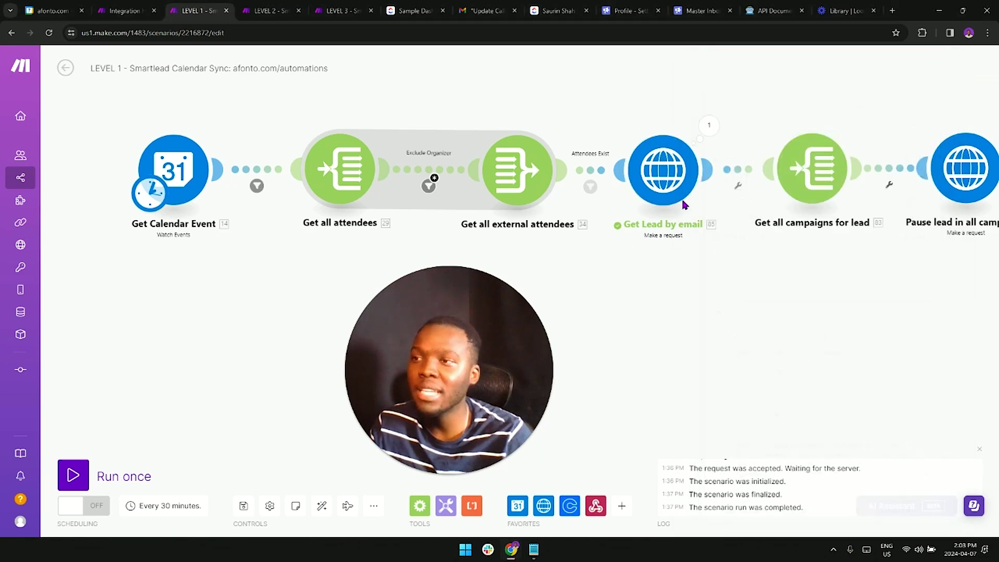
click(707, 130)
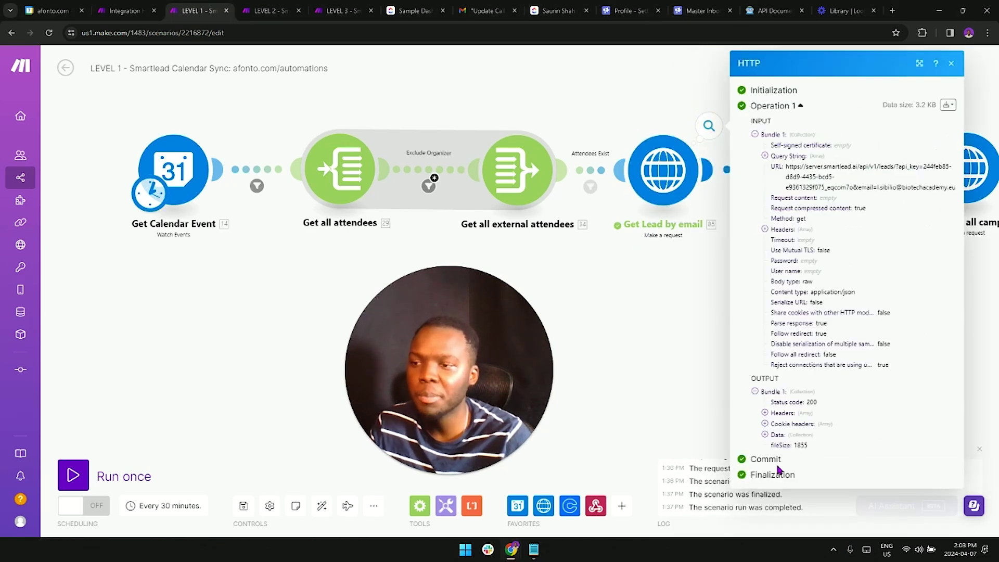
click(765, 434)
scroll(821, 380, down, 3)
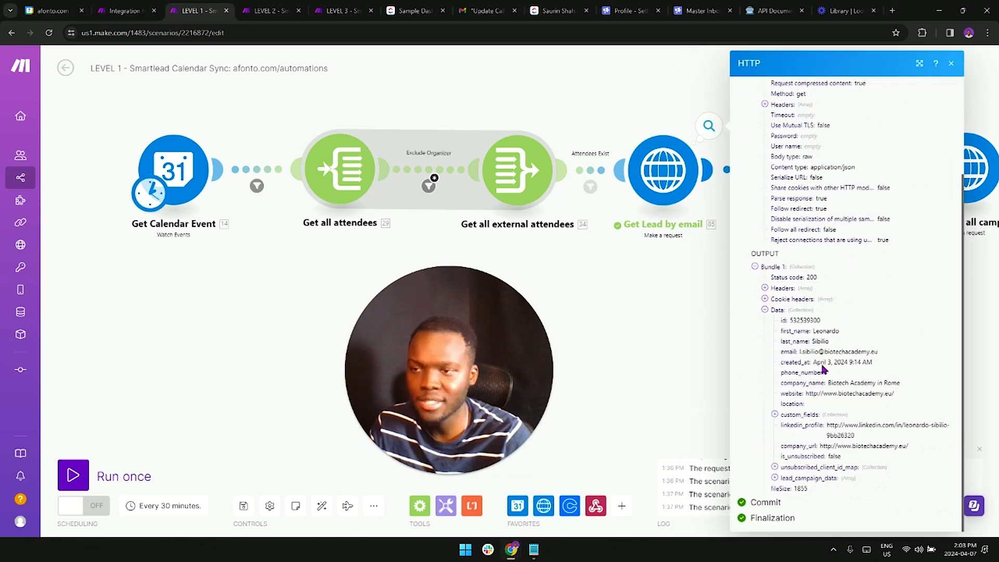
click(709, 7)
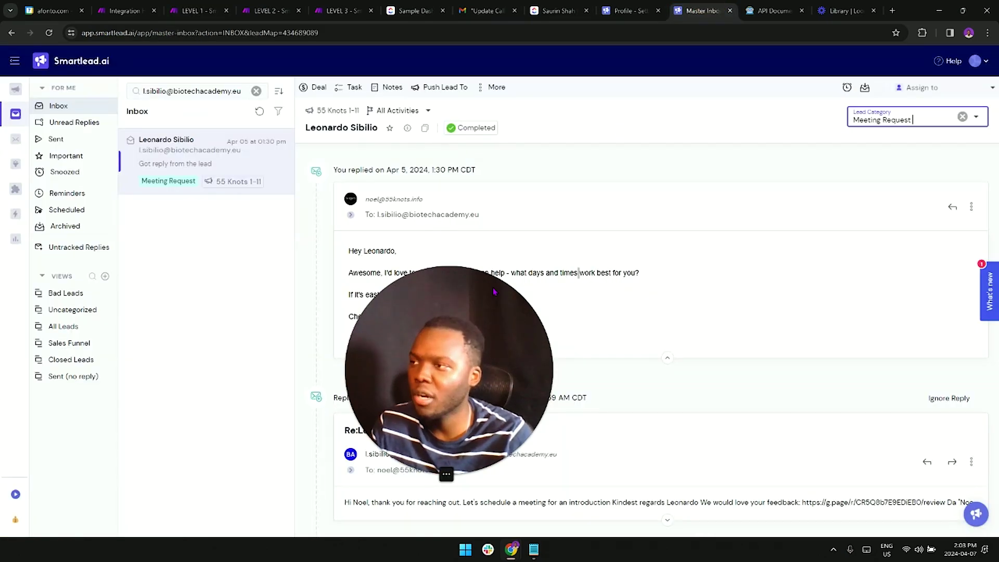
click(198, 11)
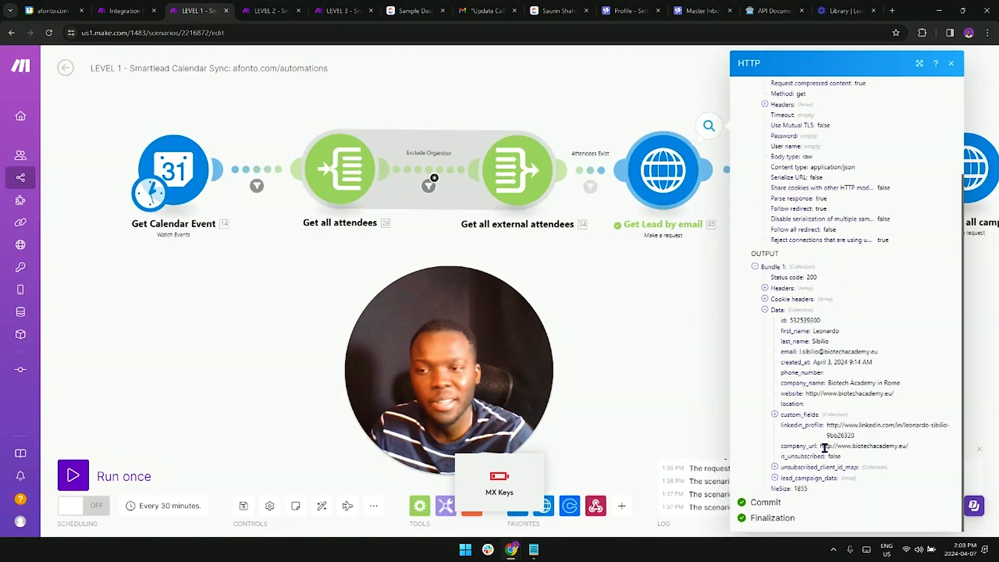
Step: Expand lead_campaign_data to find campaign 55 Knots 1-11 with campaign_id 303704
click(805, 478)
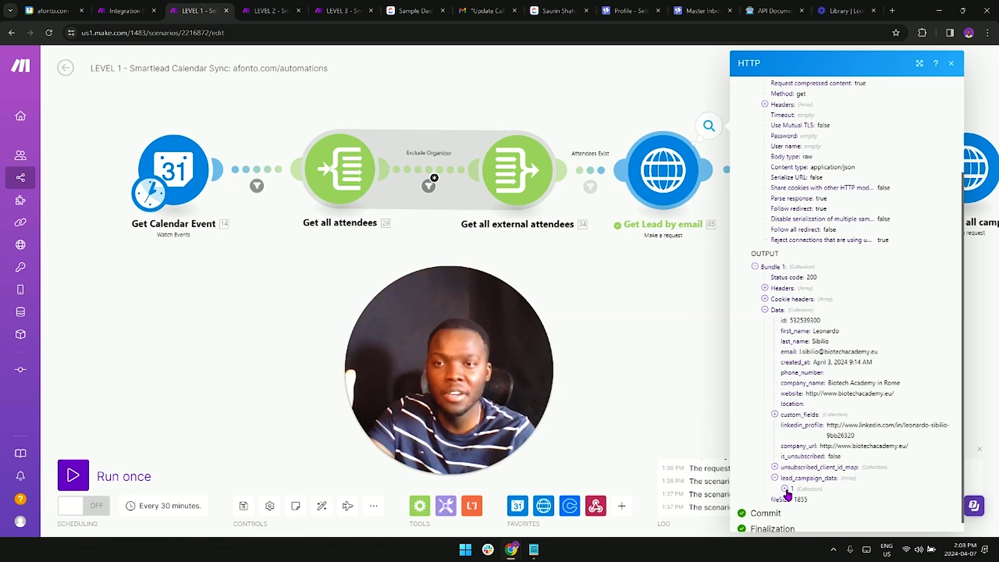
click(784, 489)
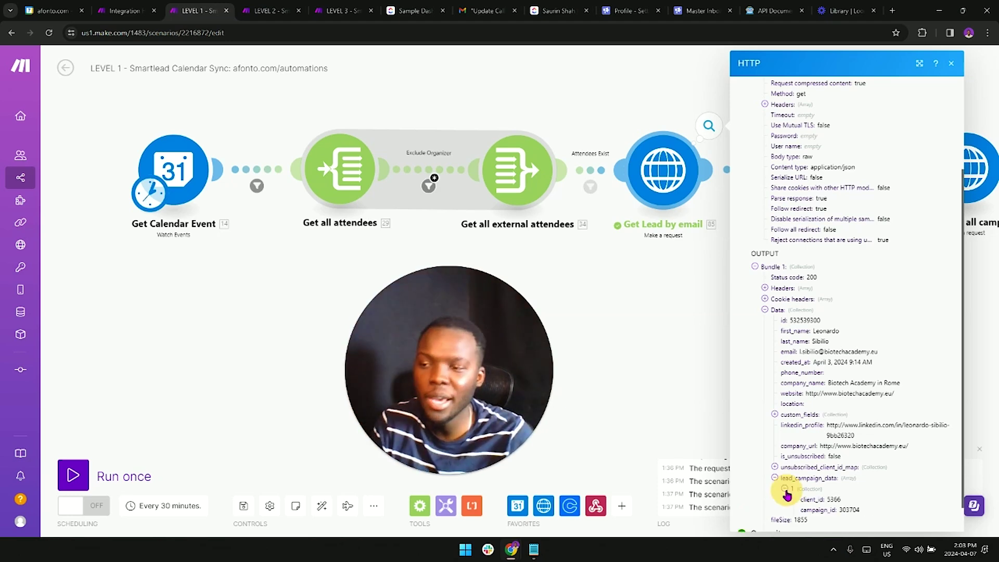
scroll(807, 443, down, 2)
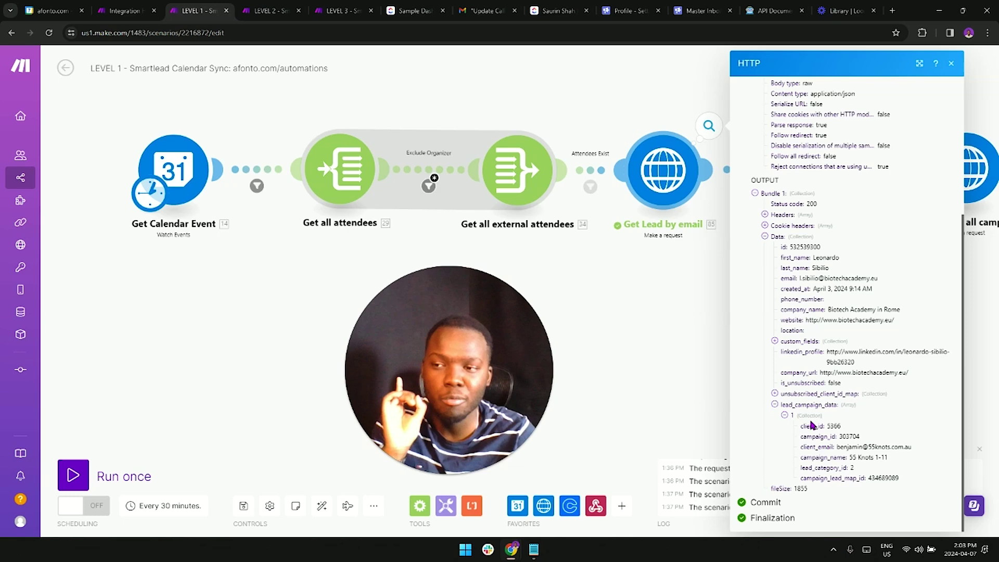
double_click(844, 436)
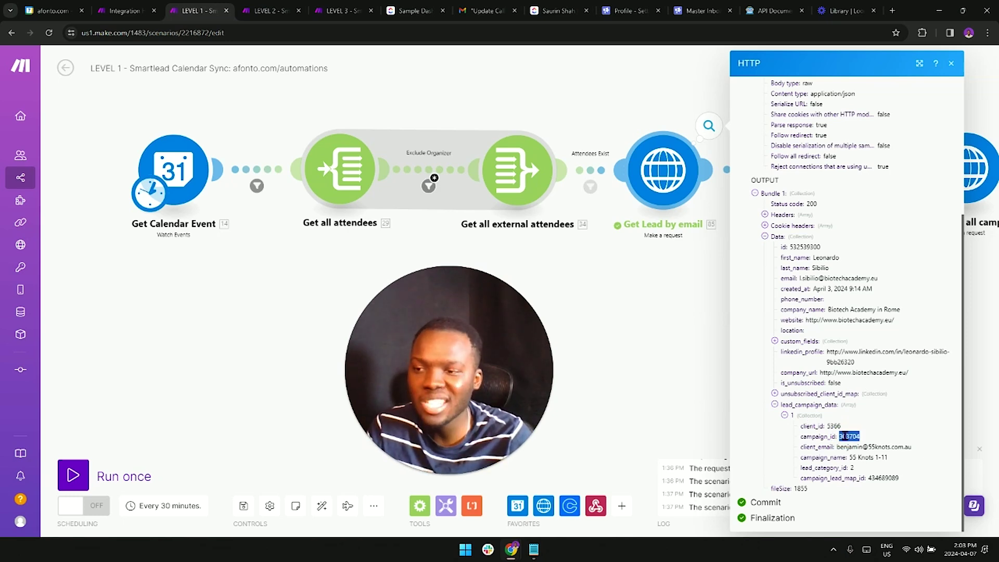
click(673, 261)
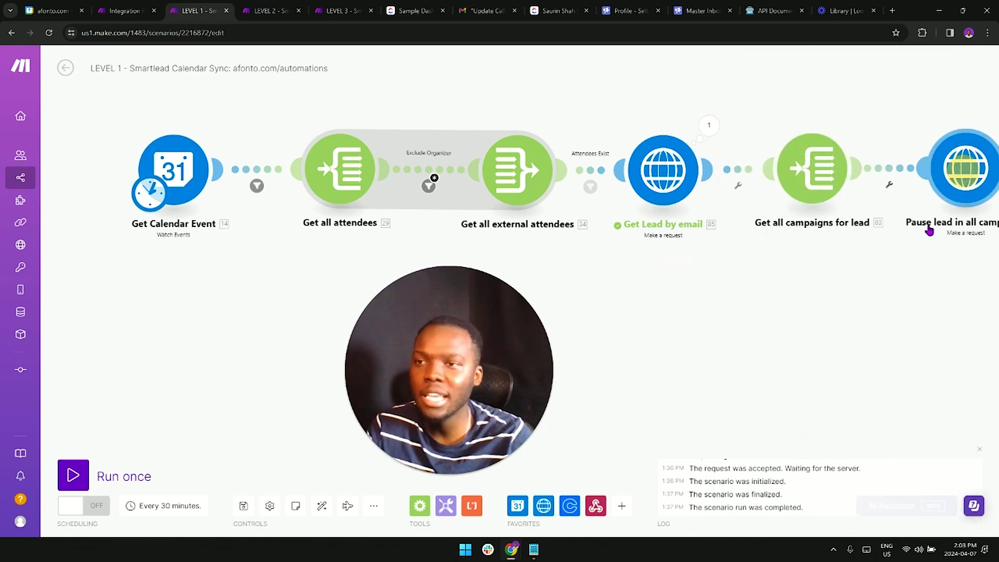
Step: Review the pause-lead request settings and the campaign iterator's array
click(961, 180)
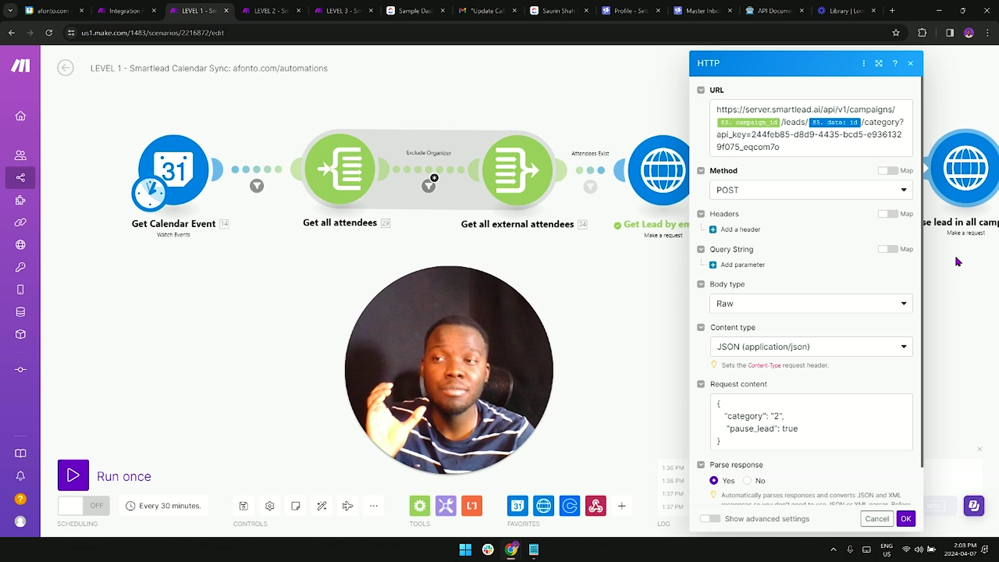
key(Escape)
click(812, 171)
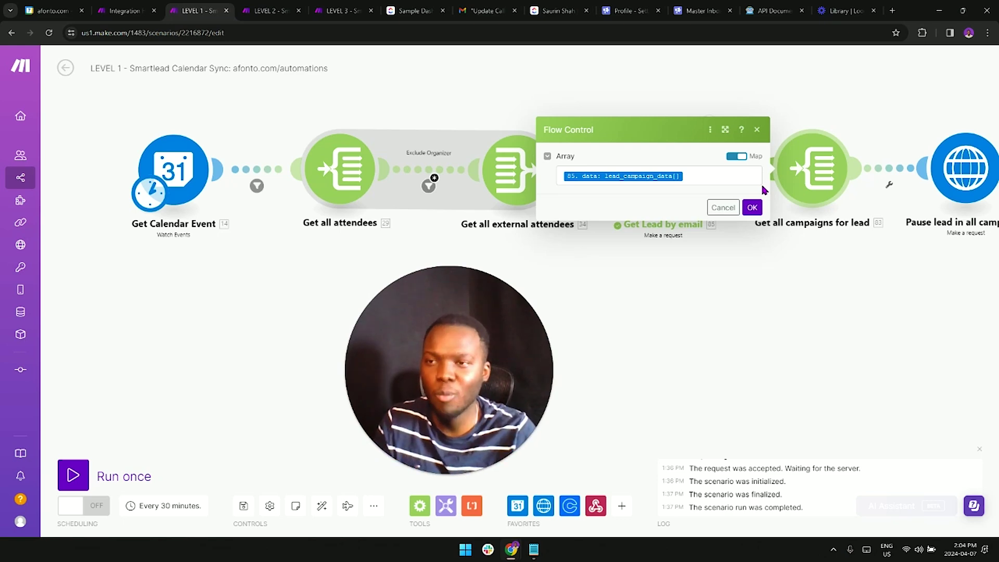
Step: Inspect the pause-lead request body, then check Smartlead's lead-category docs (ID 2 = Meeting Request)
click(941, 170)
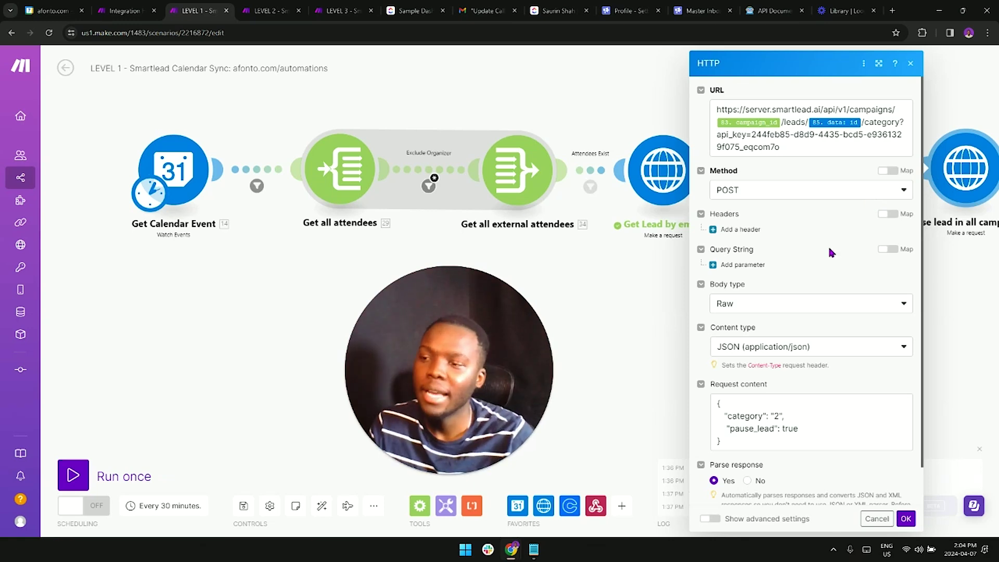
click(715, 403)
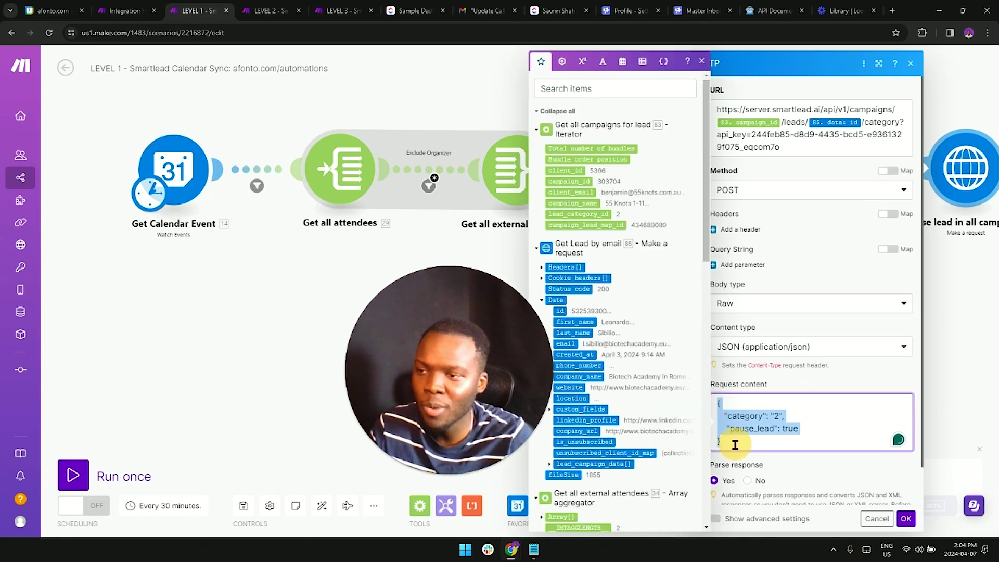
click(810, 406)
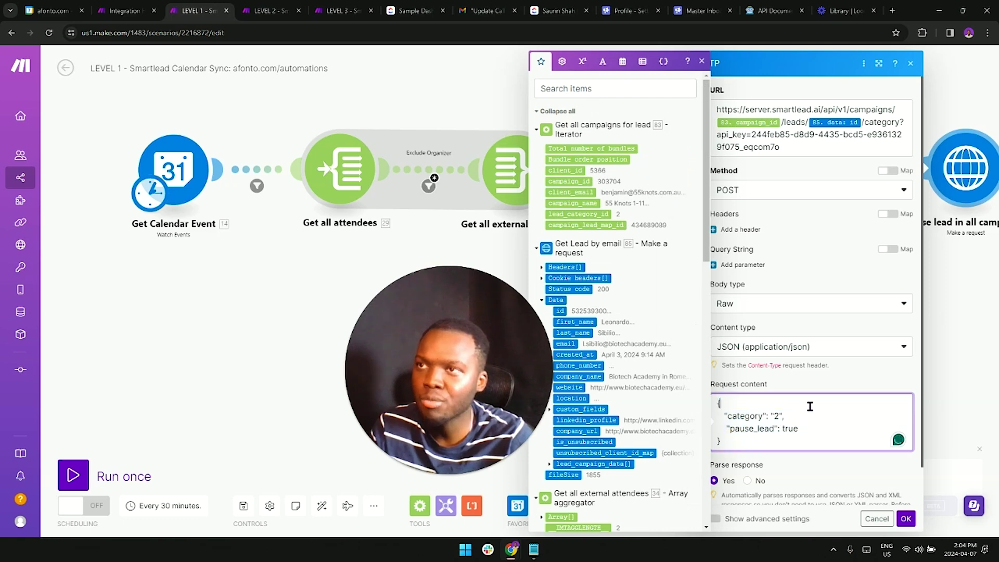
click(761, 11)
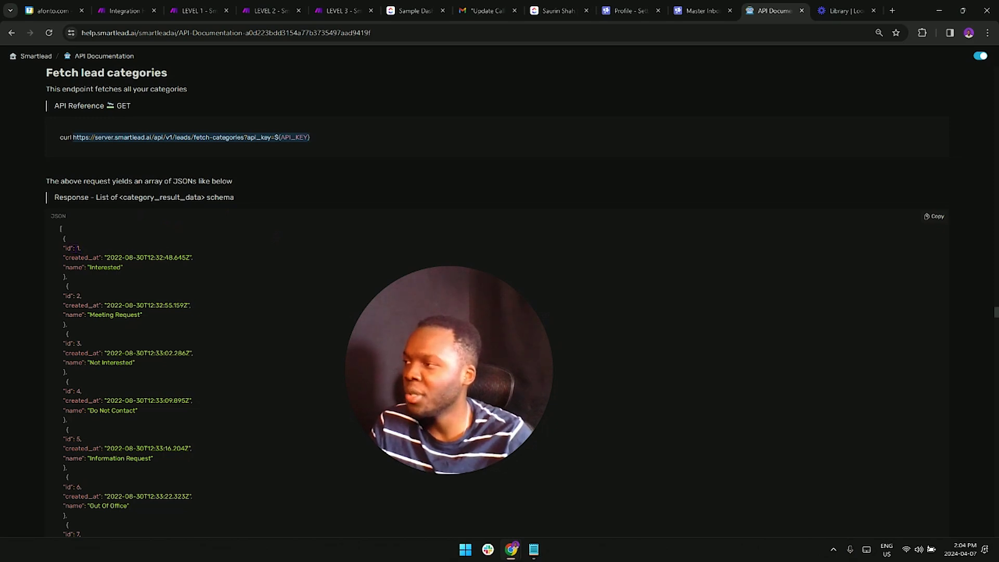
Step: Check the last category ID in the API docs against Smartlead's Lead Categories settings page
scroll(500, 302, down, 2)
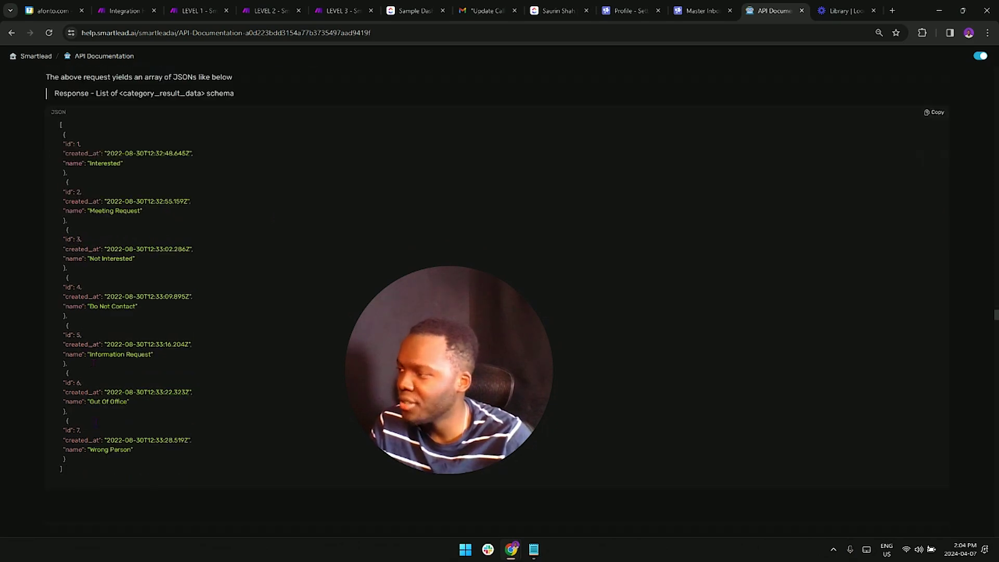
double_click(78, 429)
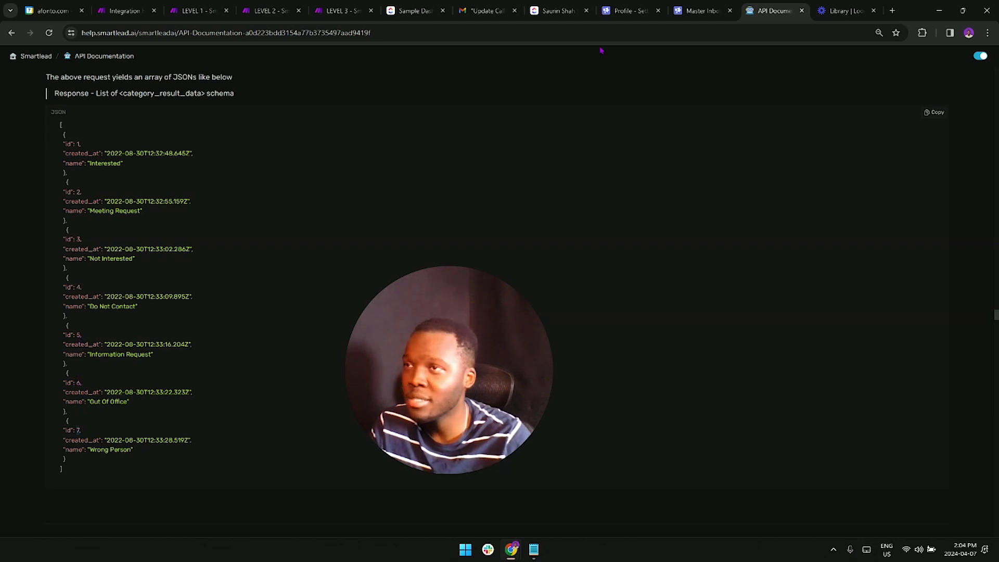
click(627, 10)
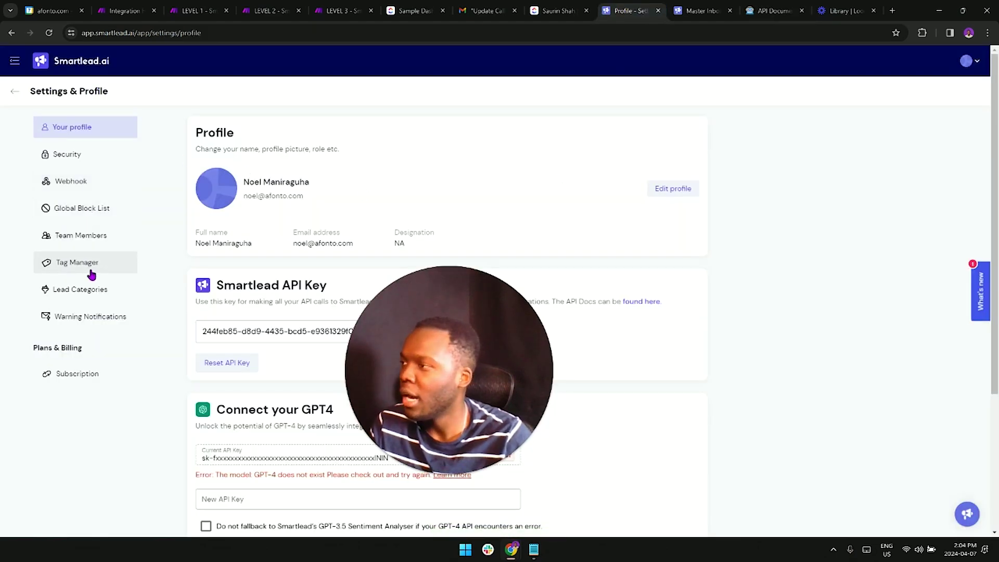
click(88, 293)
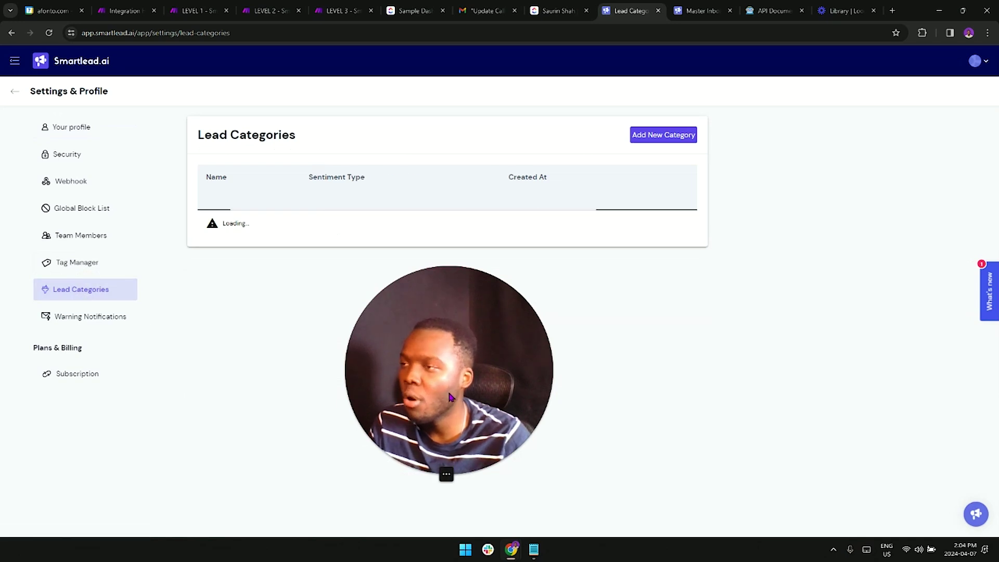
drag(446, 386, 778, 380)
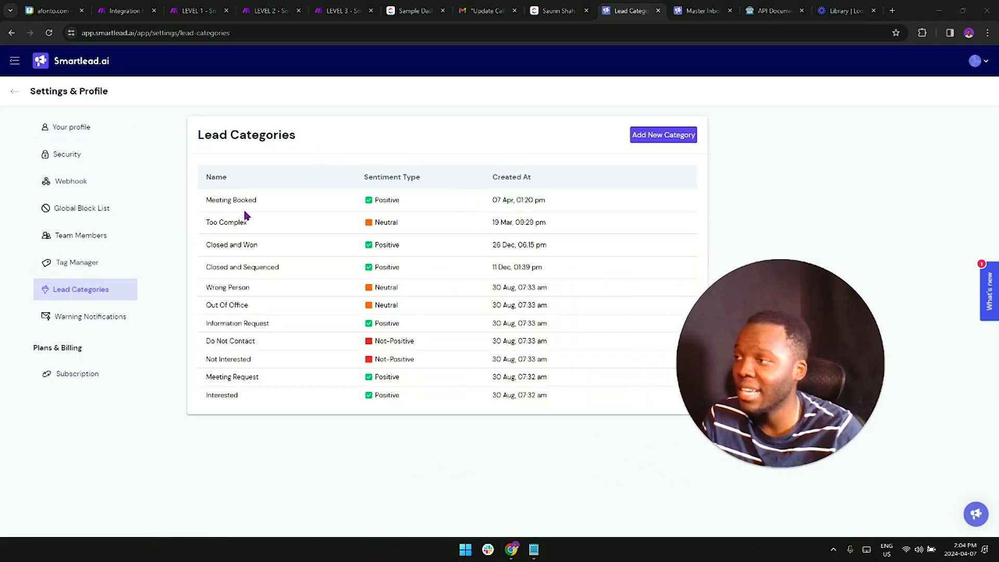
Step: Select the fetch-lead-categories request URL in the API docs and switch to the Integration HTTP scenario
click(772, 10)
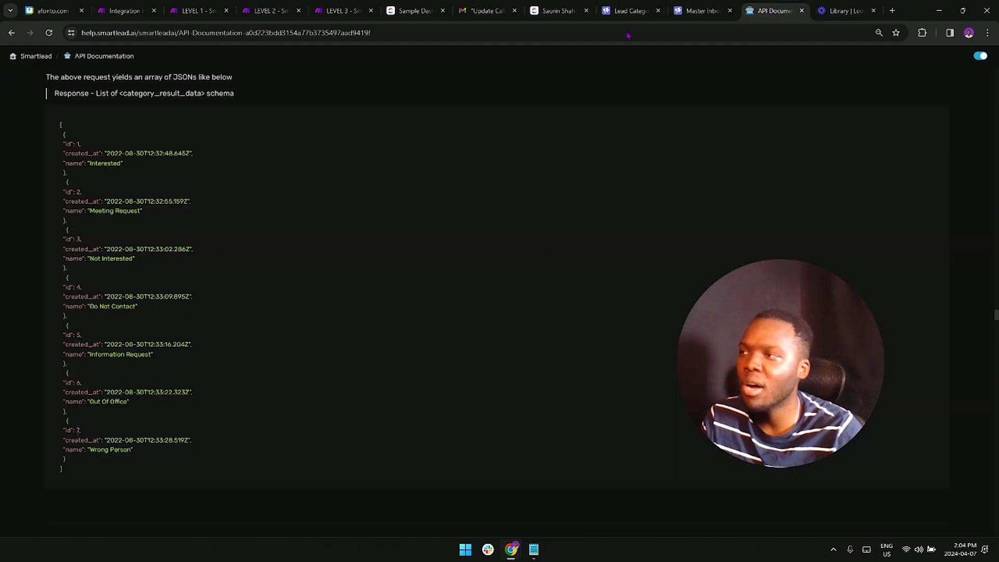
scroll(173, 135, up, 1)
scroll(172, 135, up, 3)
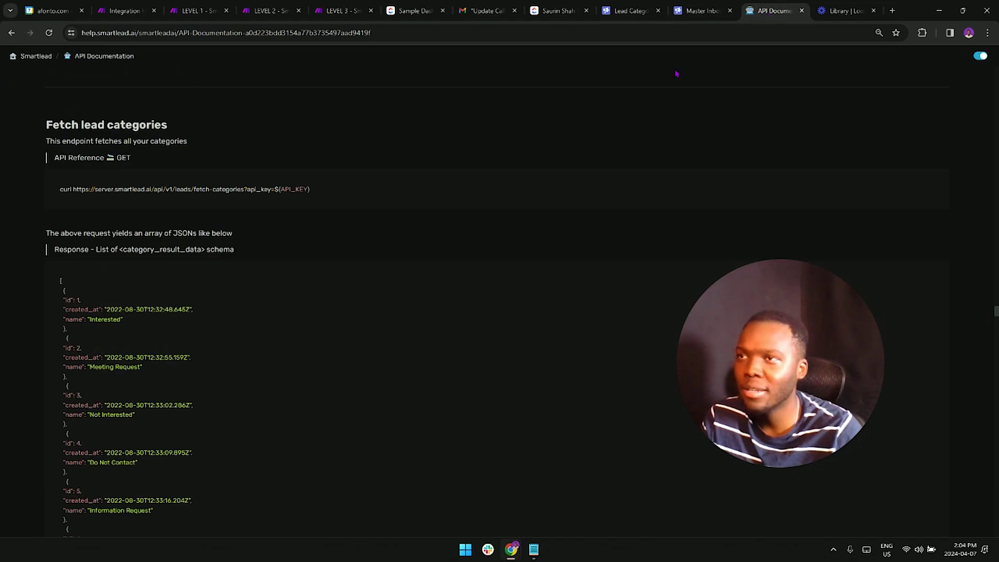
drag(74, 188, 347, 195)
key(ctrl+2)
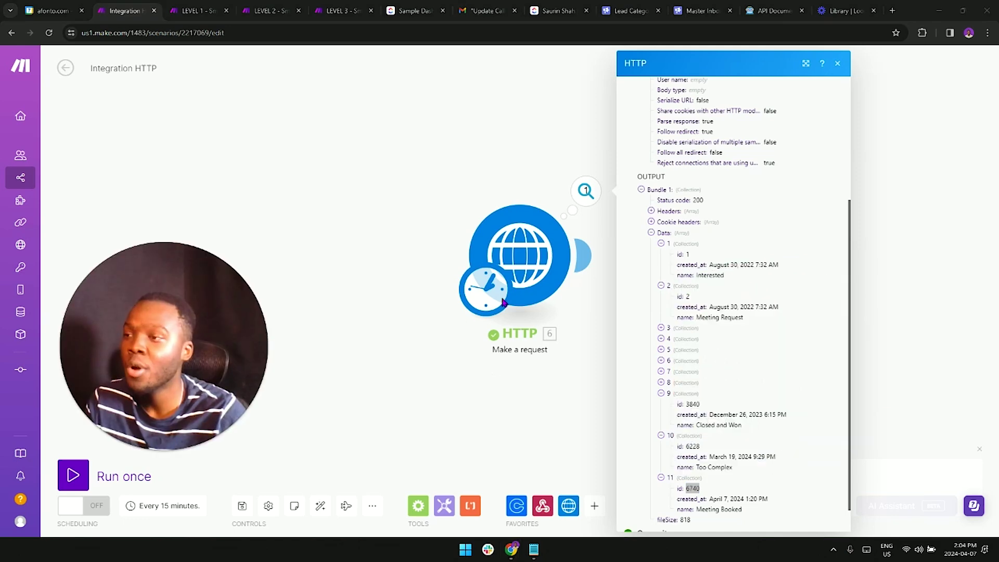
Step: In Integration HTTP's last-run output, expand Data item 11 and copy the Meeting Booked ID 6740
click(547, 260)
click(546, 260)
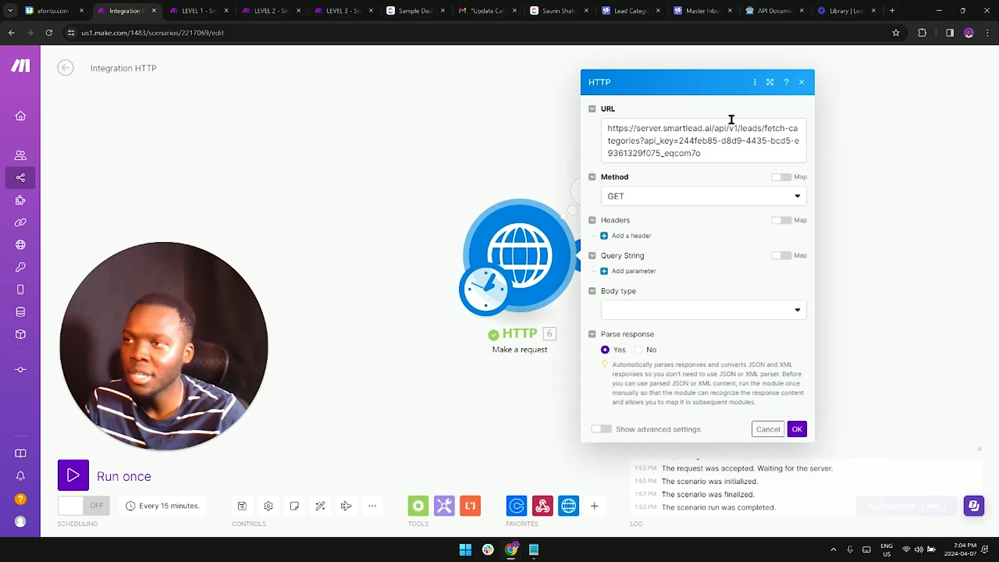
click(470, 172)
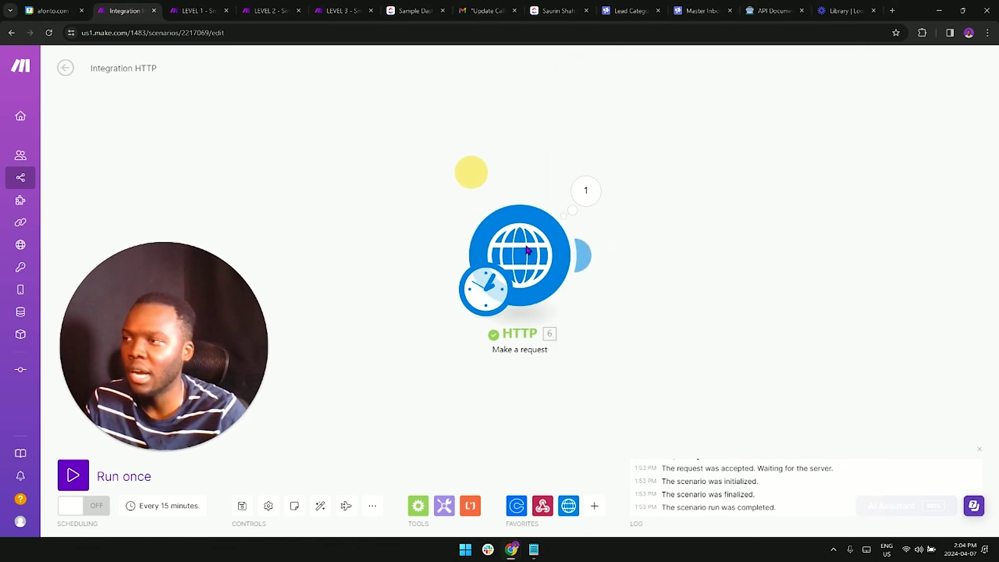
click(530, 249)
click(562, 188)
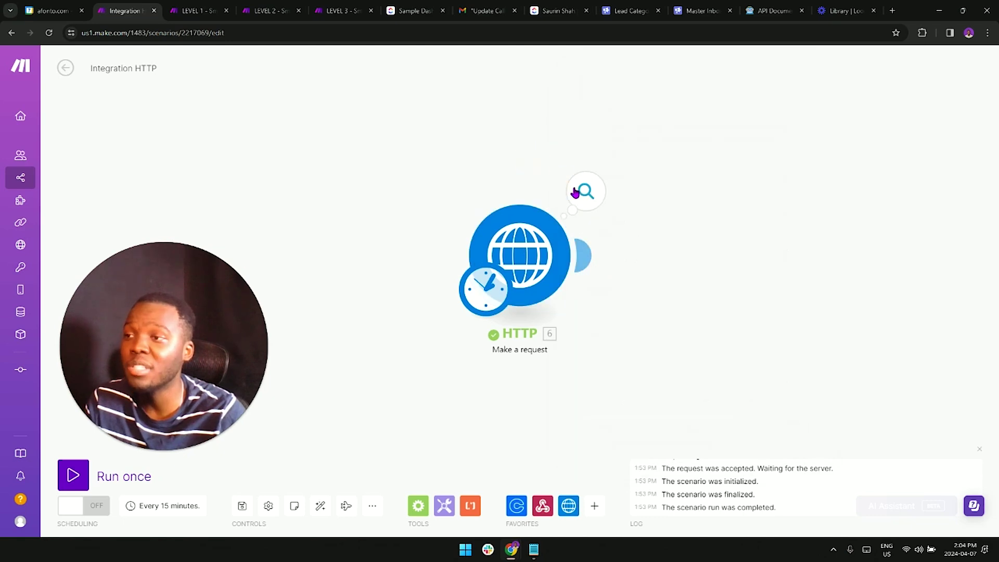
click(577, 190)
click(651, 403)
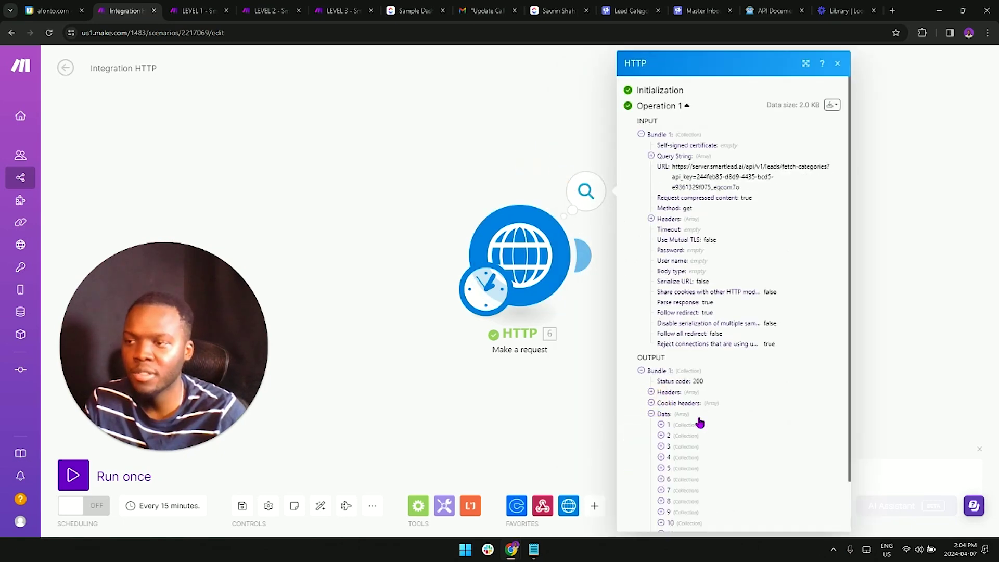
scroll(701, 406, down, 1)
click(661, 477)
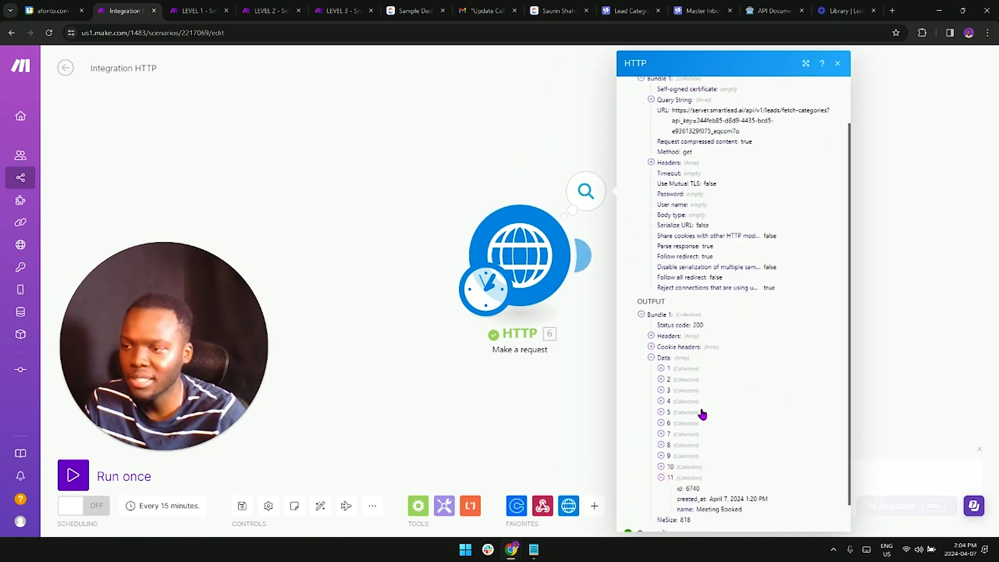
double_click(693, 488)
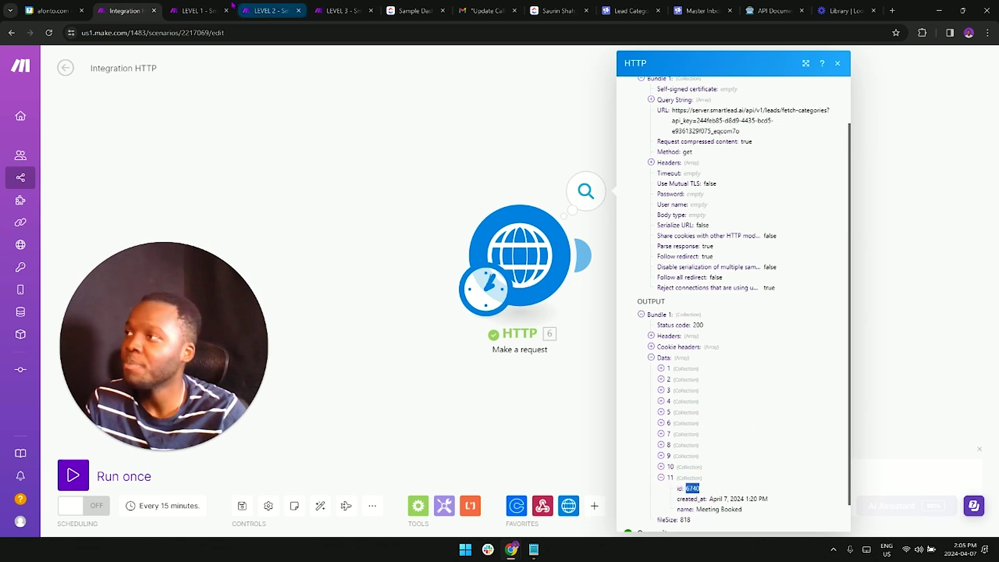
Step: Replace category "2" with "6740" in LEVEL 1's pause-lead request body
click(196, 10)
click(777, 416)
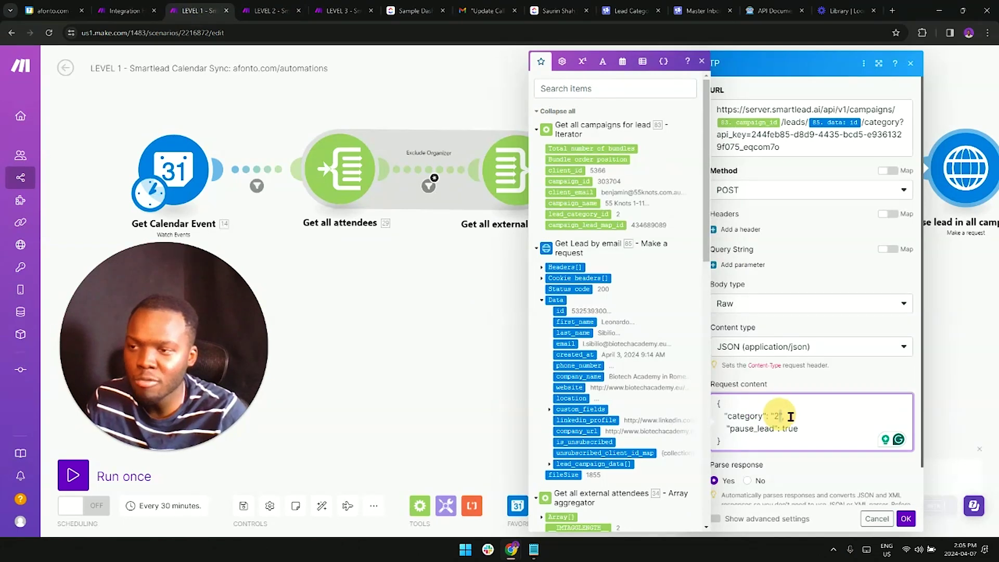
text(2)
key(BackSpace)
text(6740)
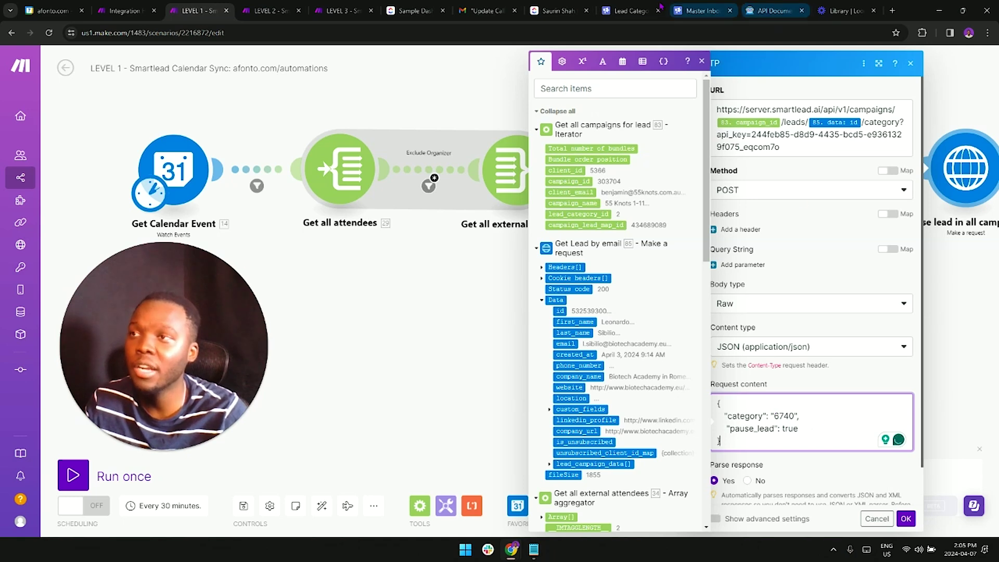
click(629, 11)
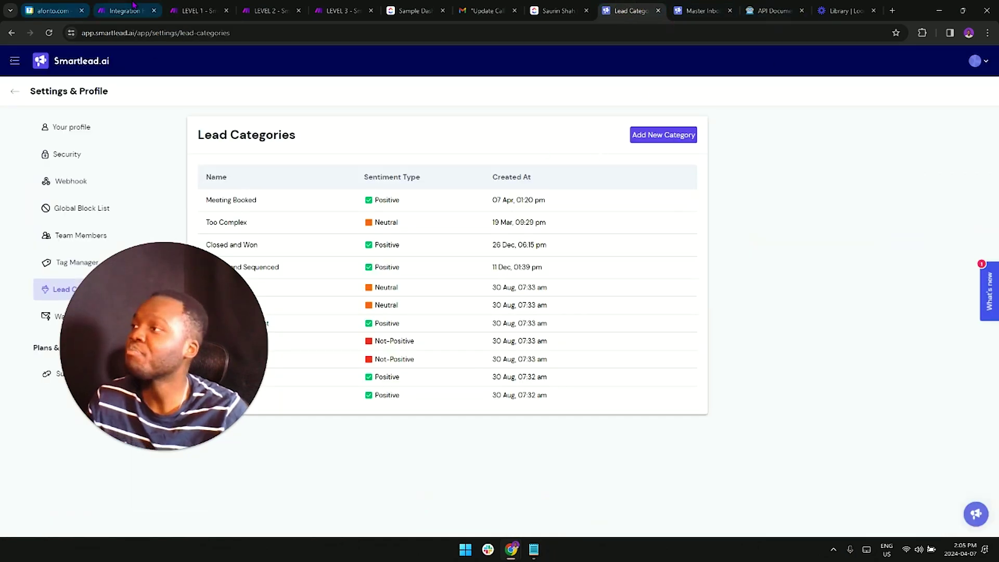
Step: Open the LEVEL 2 scenario and glance at the Fetch Smartlead Email HTTP module settings
click(273, 7)
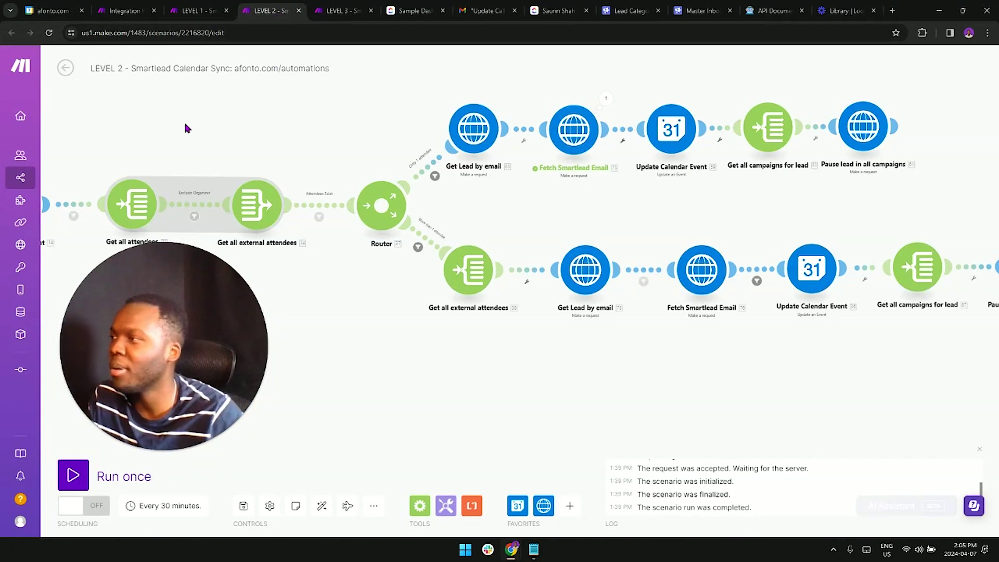
drag(214, 152, 245, 147)
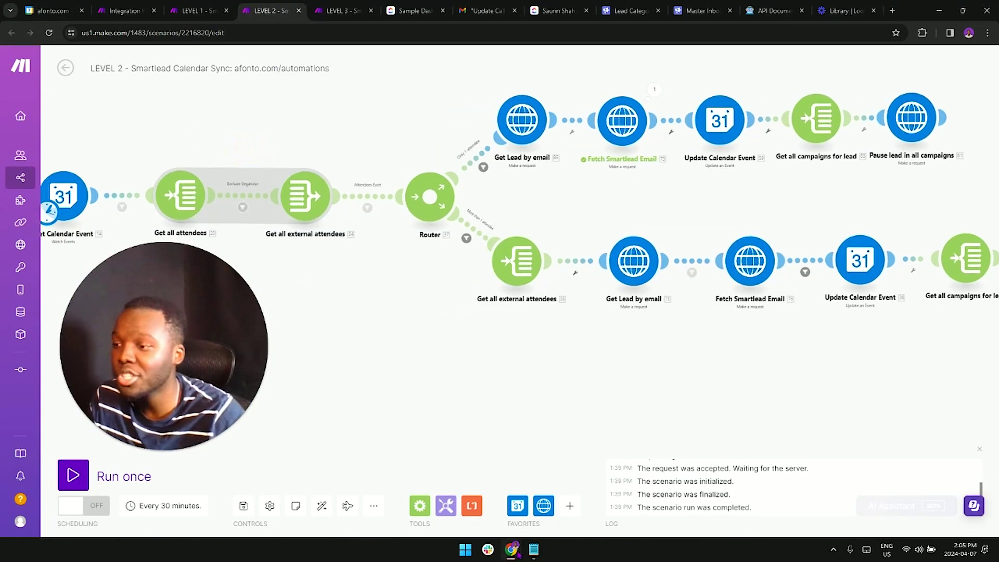
click(534, 550)
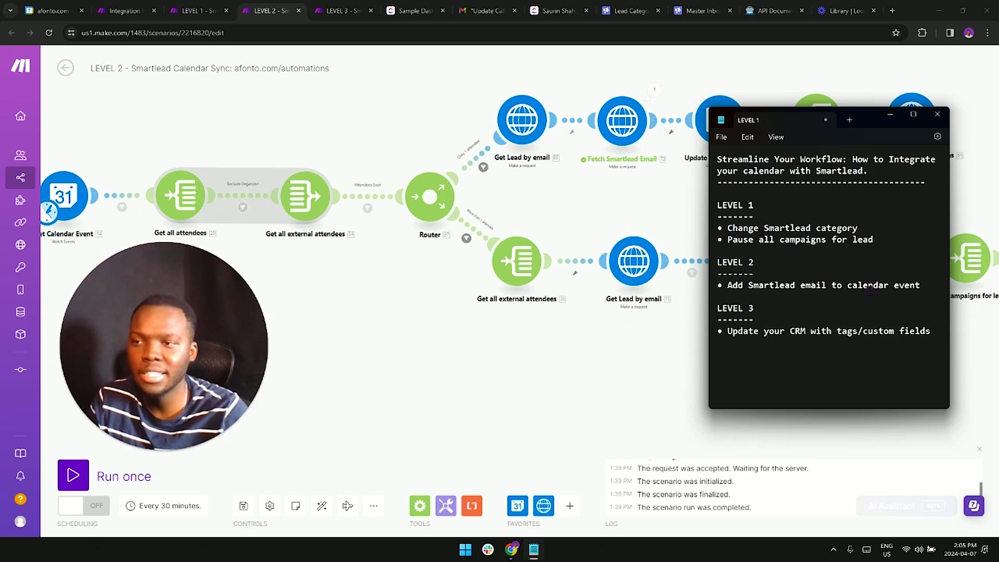
click(576, 176)
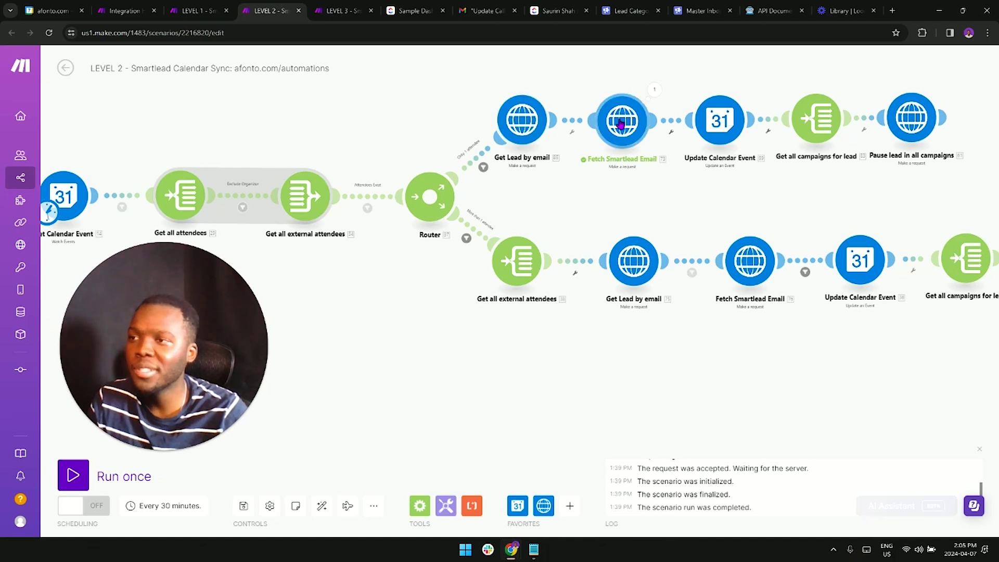
click(618, 123)
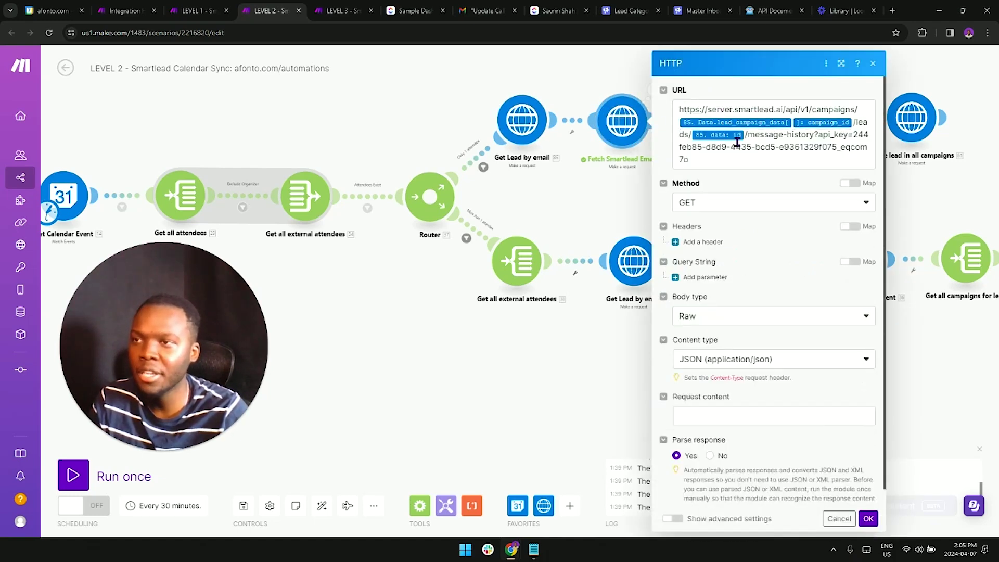
click(597, 164)
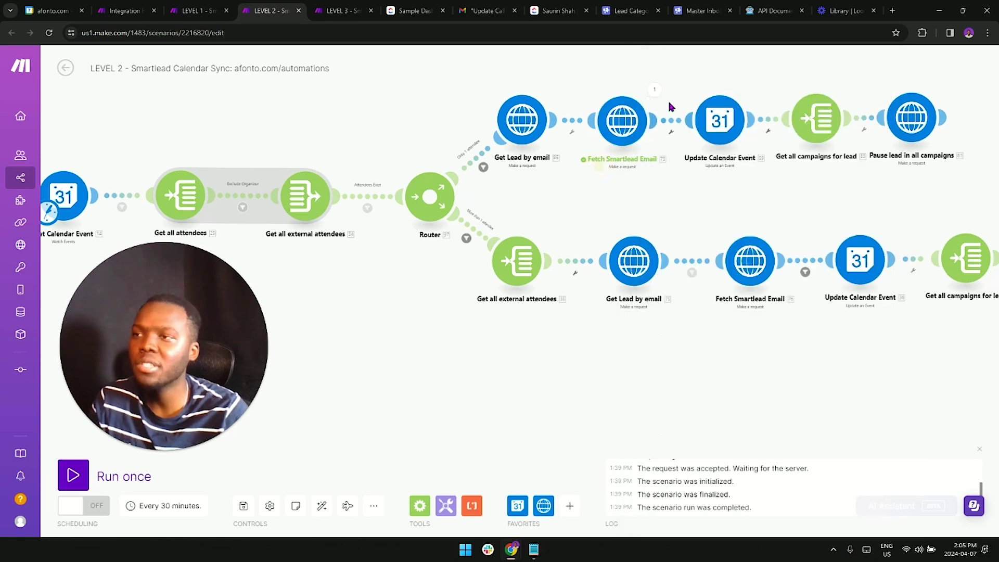
Step: In Fetch Smartlead Email's last-run output, expand Data > history > 1 and select the sender address
click(650, 94)
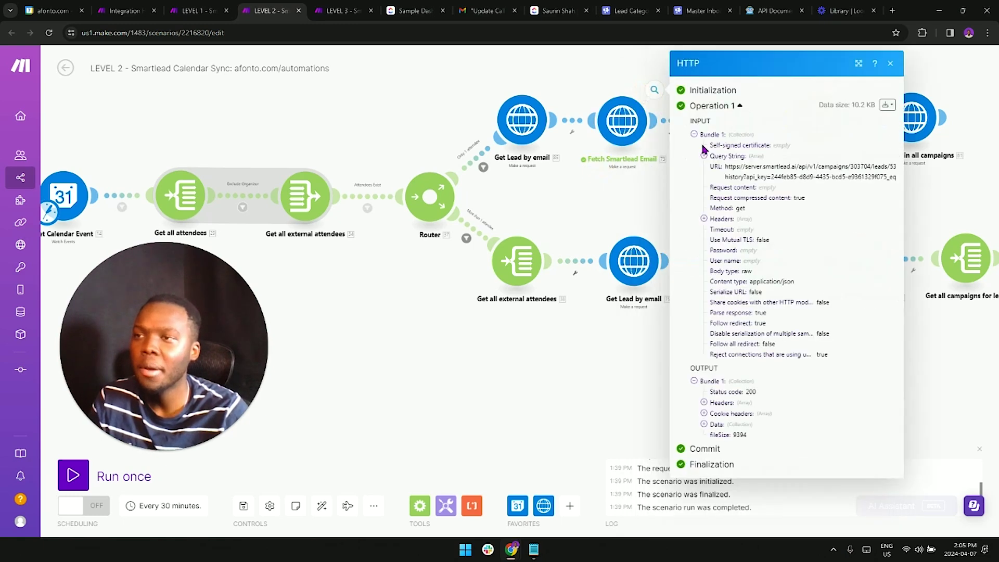
click(716, 424)
click(719, 434)
click(719, 434)
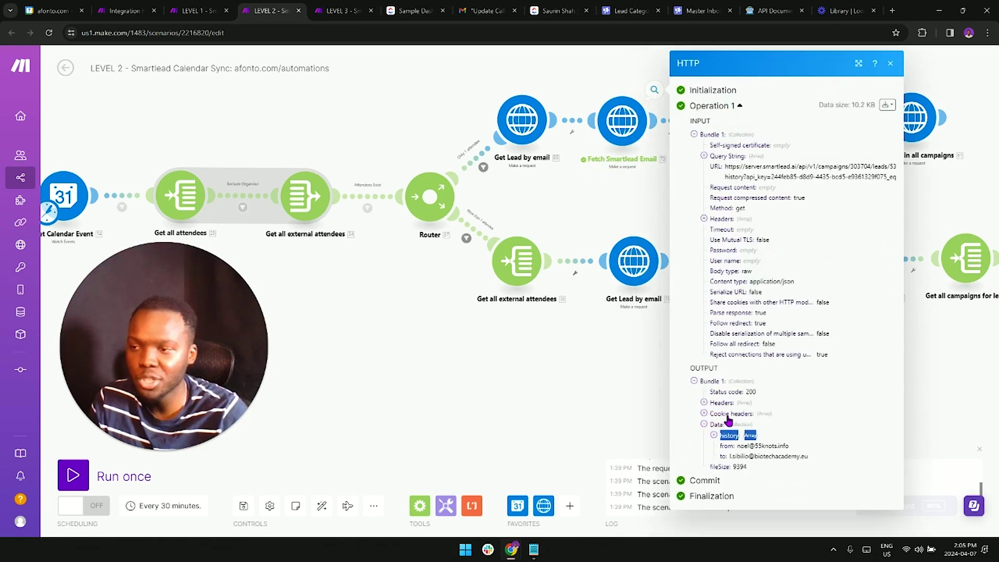
click(719, 435)
click(724, 446)
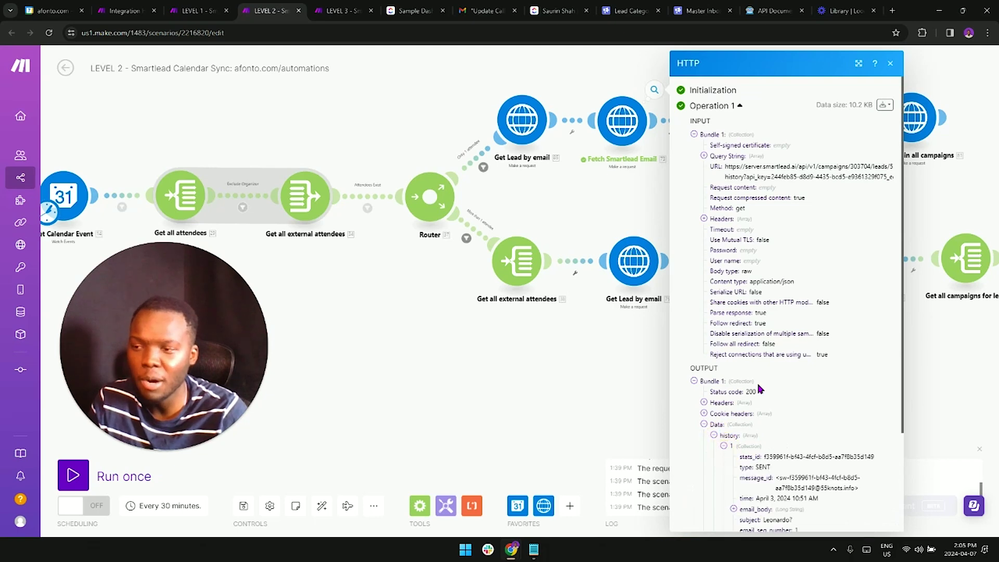
scroll(752, 369, down, 3)
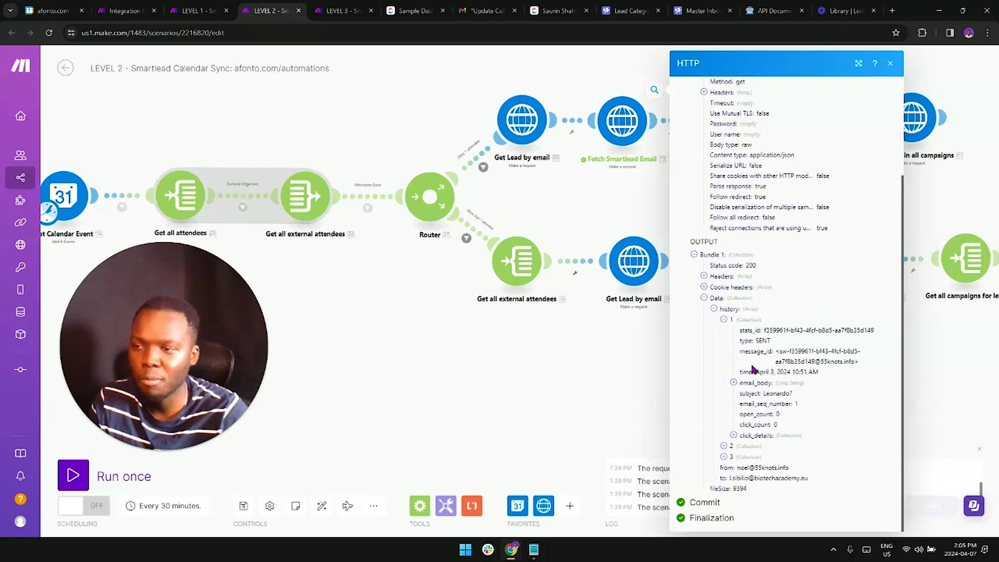
triple_click(744, 467)
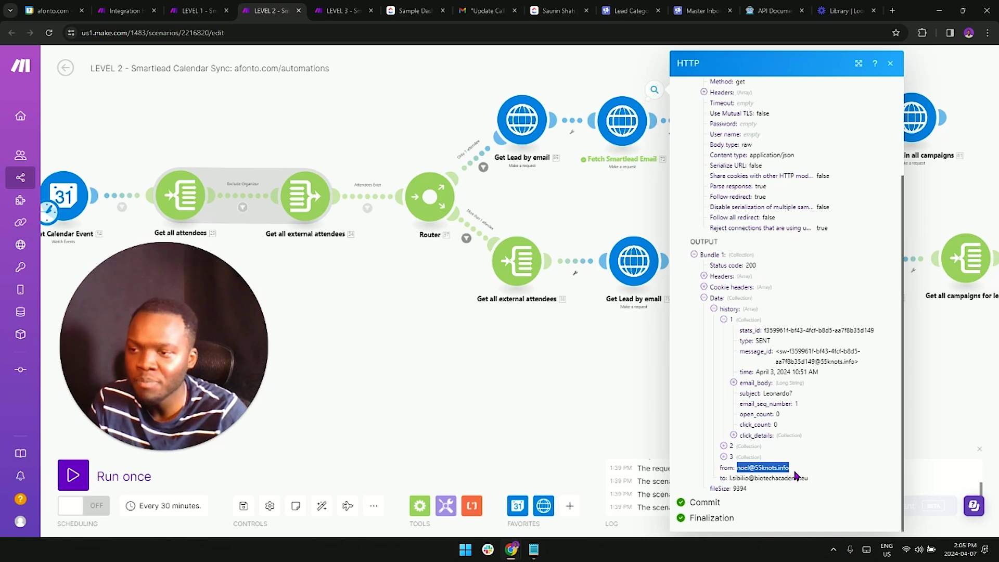
Step: Inspect the Update Calendar Event attendee email mapping, then return to the LEVEL 1 scenario
click(625, 210)
click(722, 133)
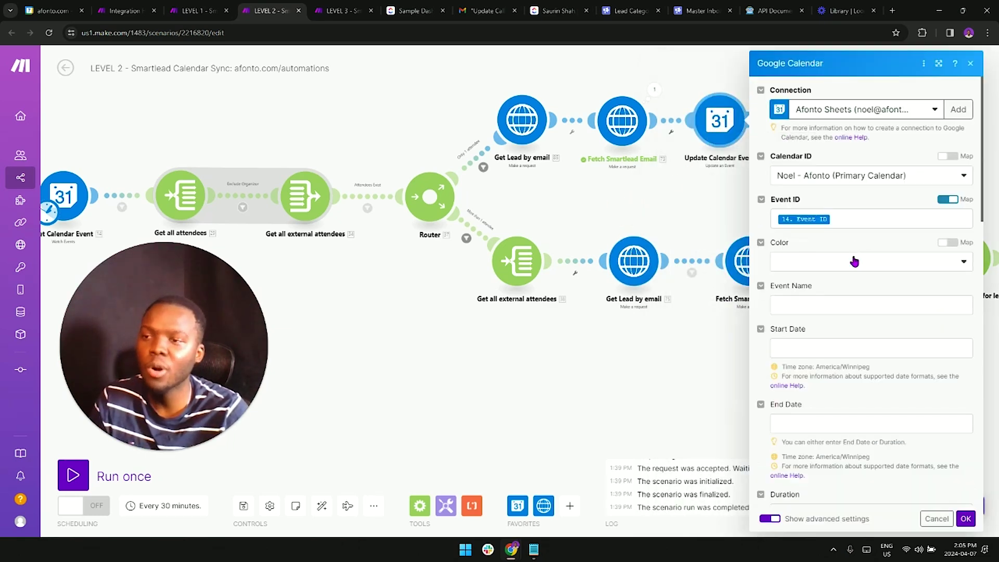
scroll(851, 271, down, 8)
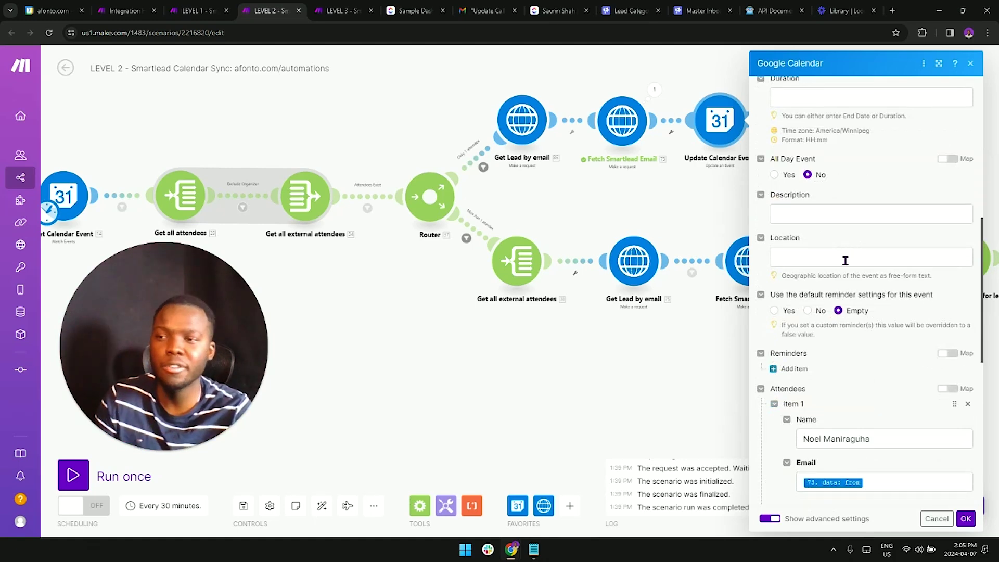
scroll(848, 265, down, 3)
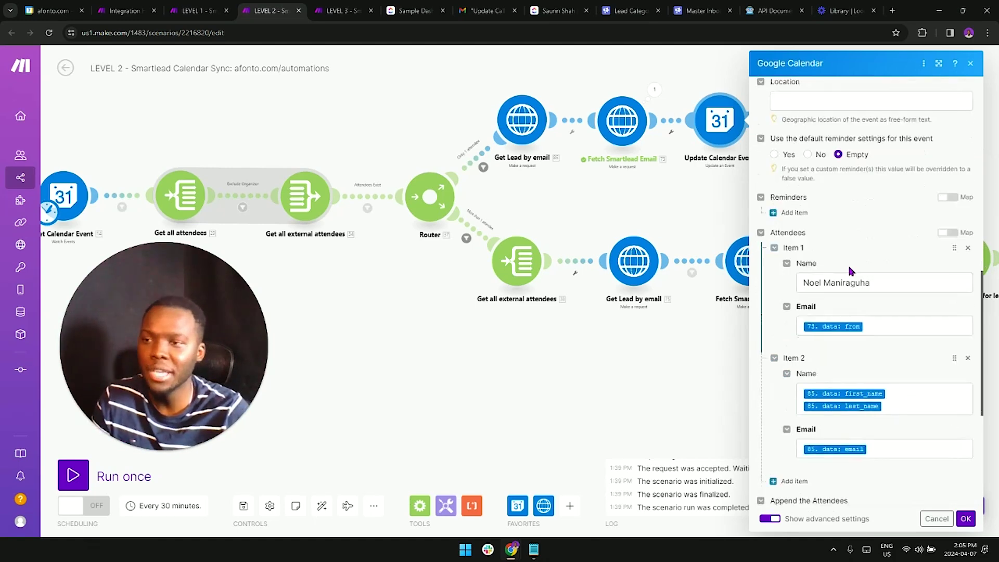
click(879, 328)
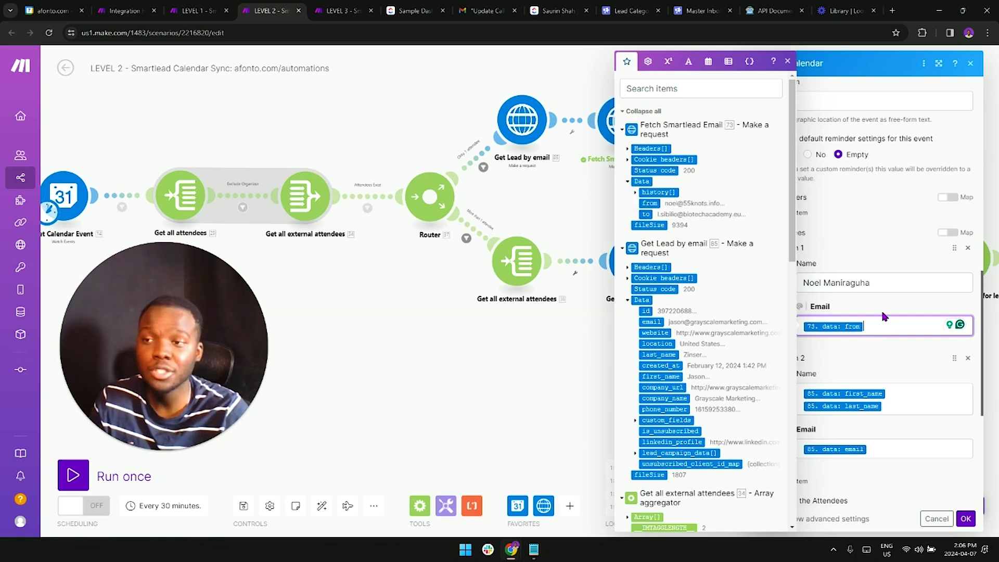
click(448, 198)
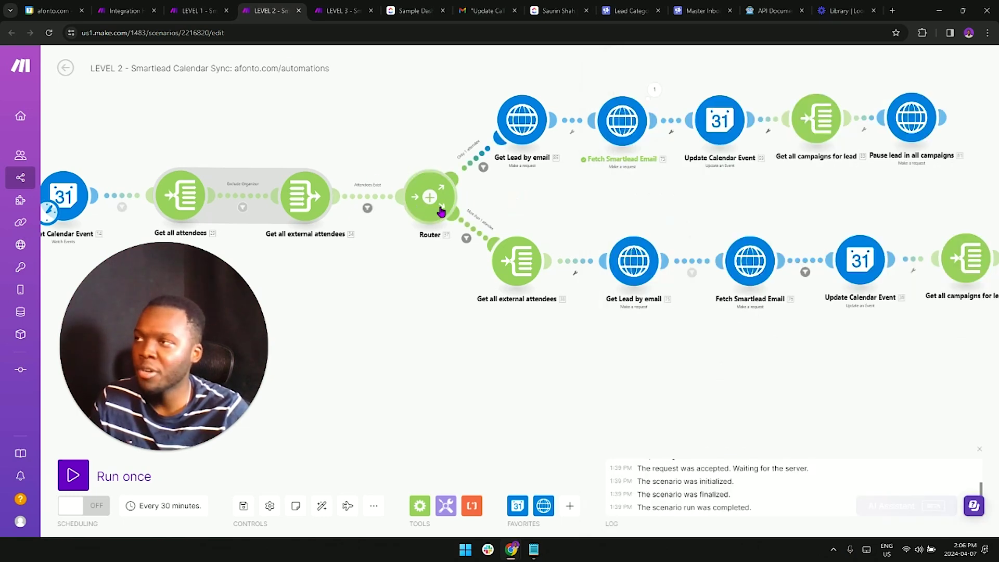
key(ctrl+shift+Tab)
Step: Review Attendees in both LEVEL 2 Update Calendar Event modules, then view the Discovery Call booking in Google Calendar
click(506, 231)
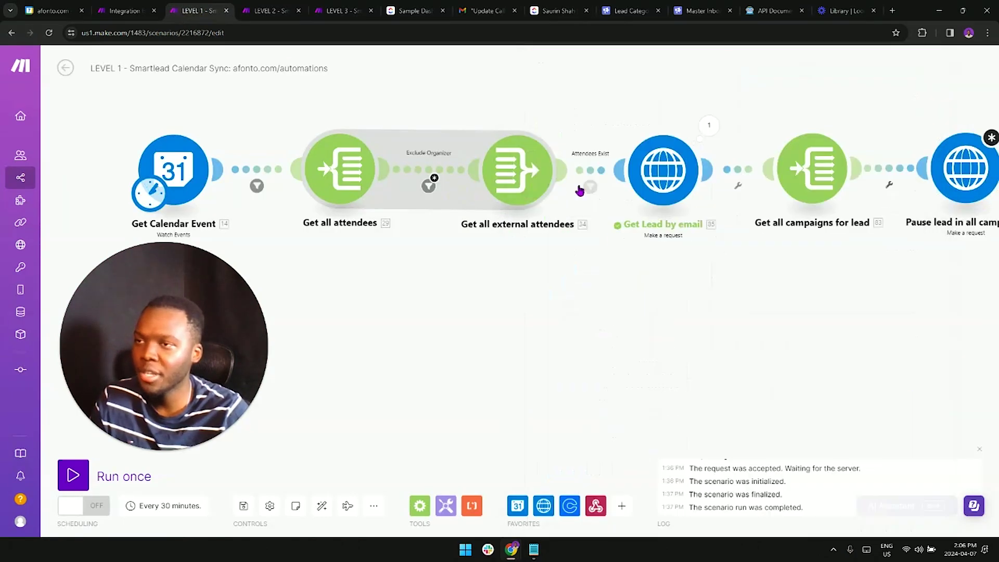
click(268, 10)
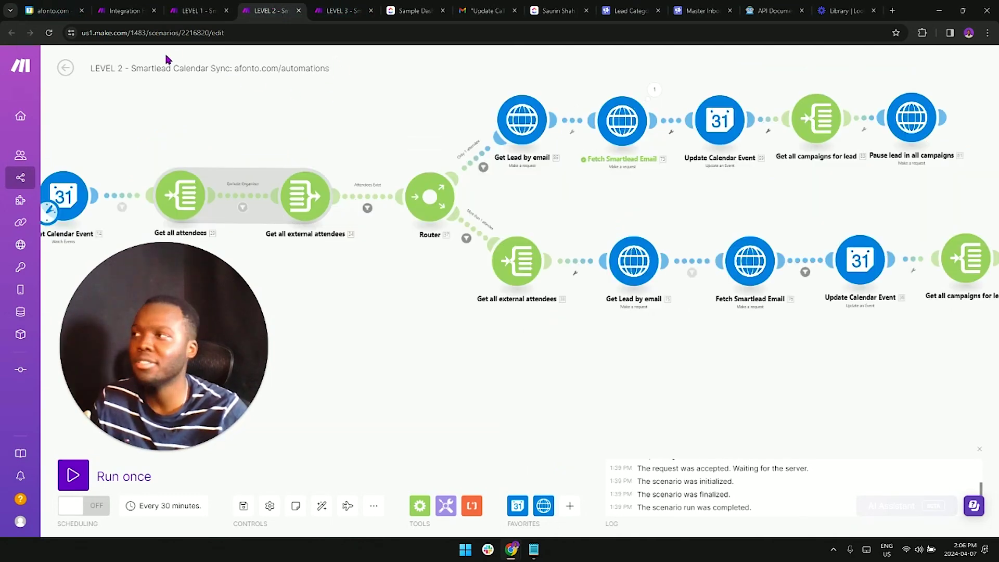
click(731, 139)
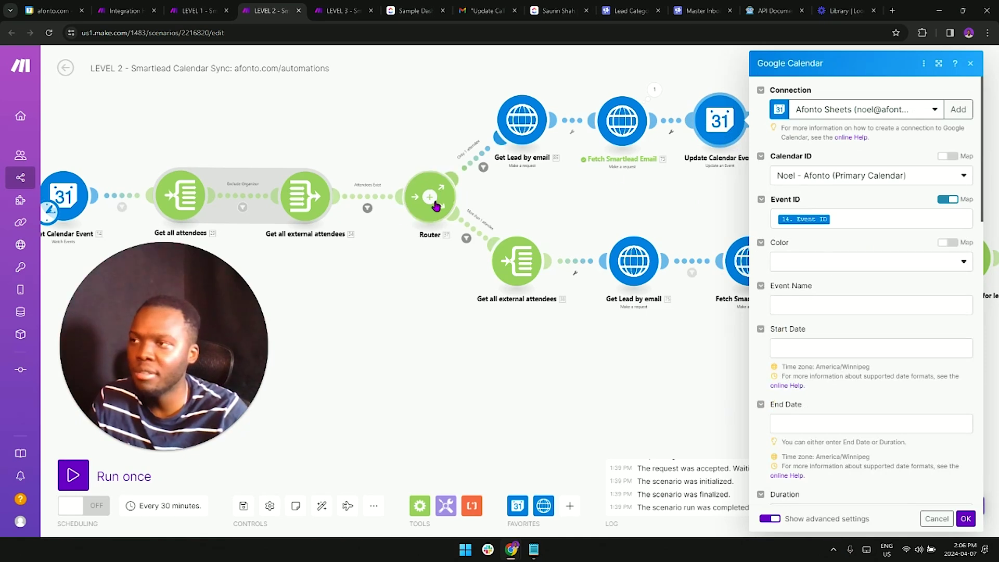
scroll(879, 323, down, 7)
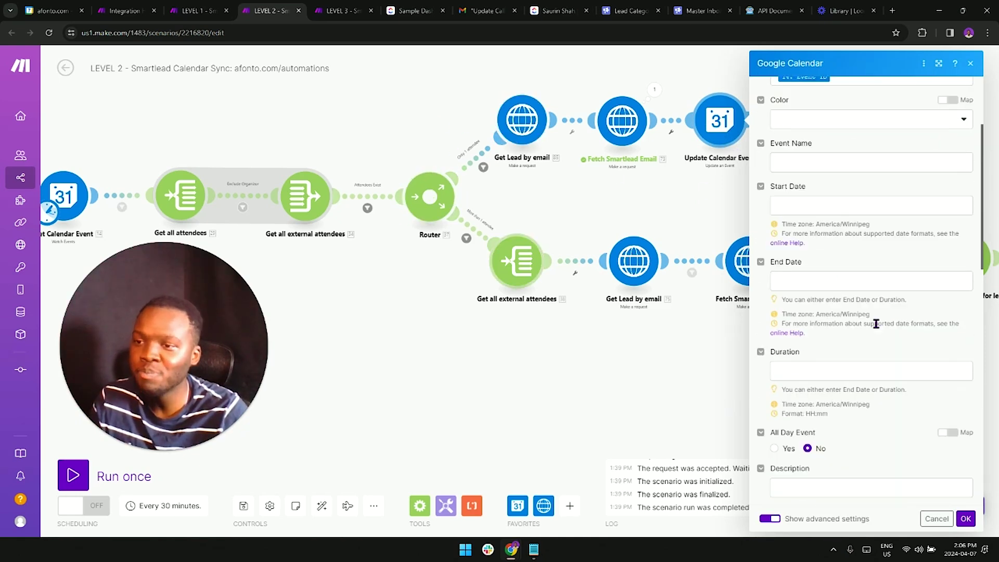
scroll(878, 319, down, 7)
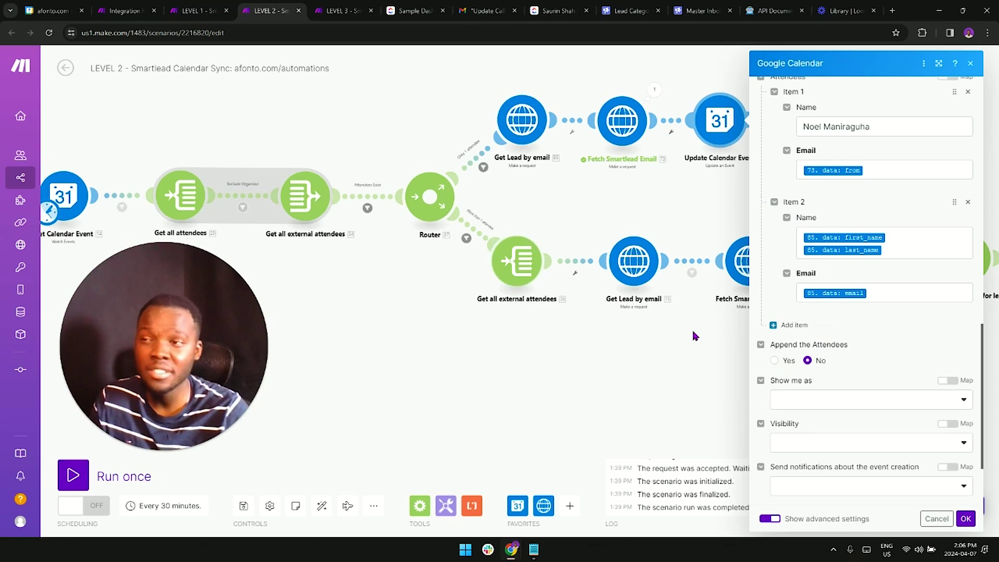
click(711, 327)
click(844, 311)
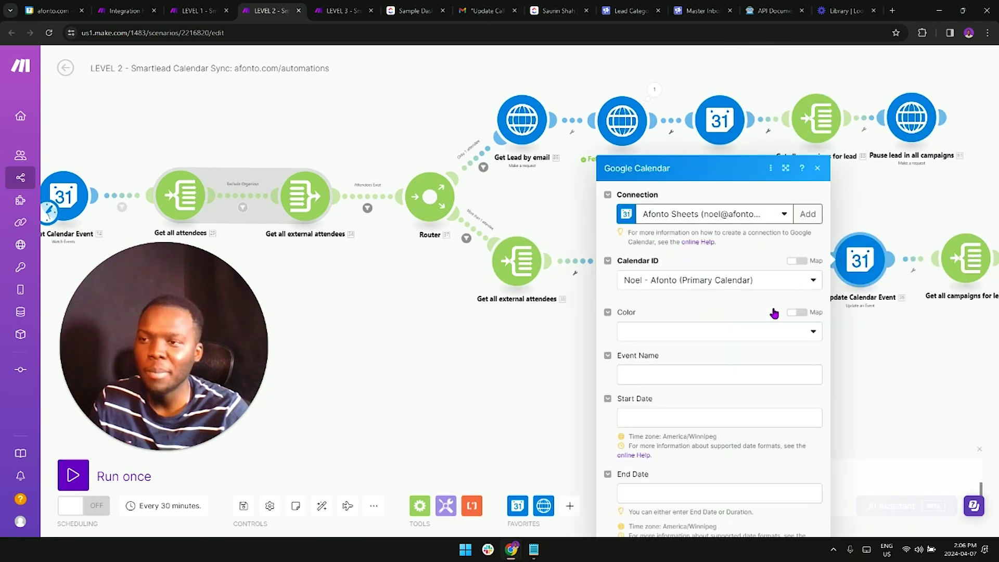
scroll(718, 328, down, 10)
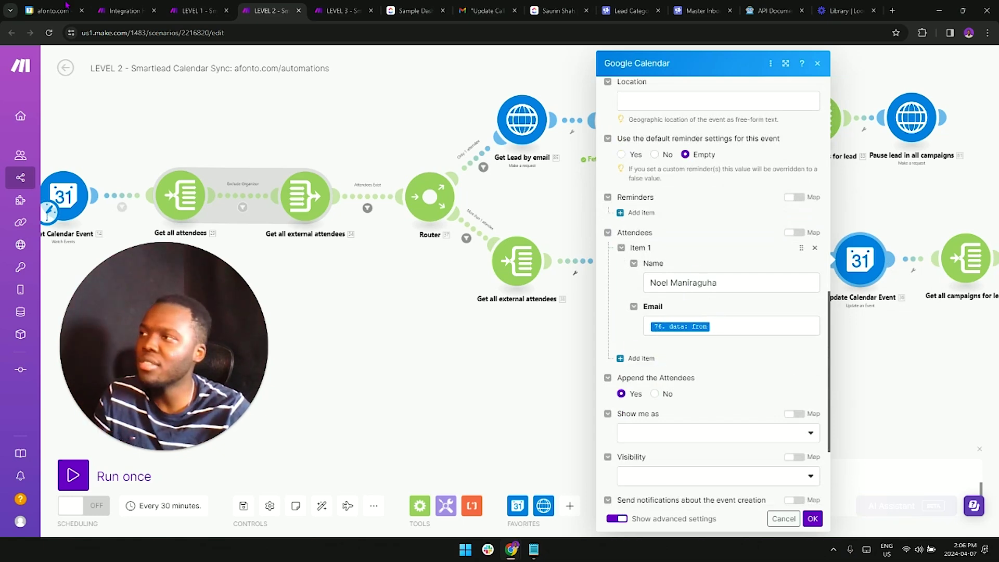
click(52, 10)
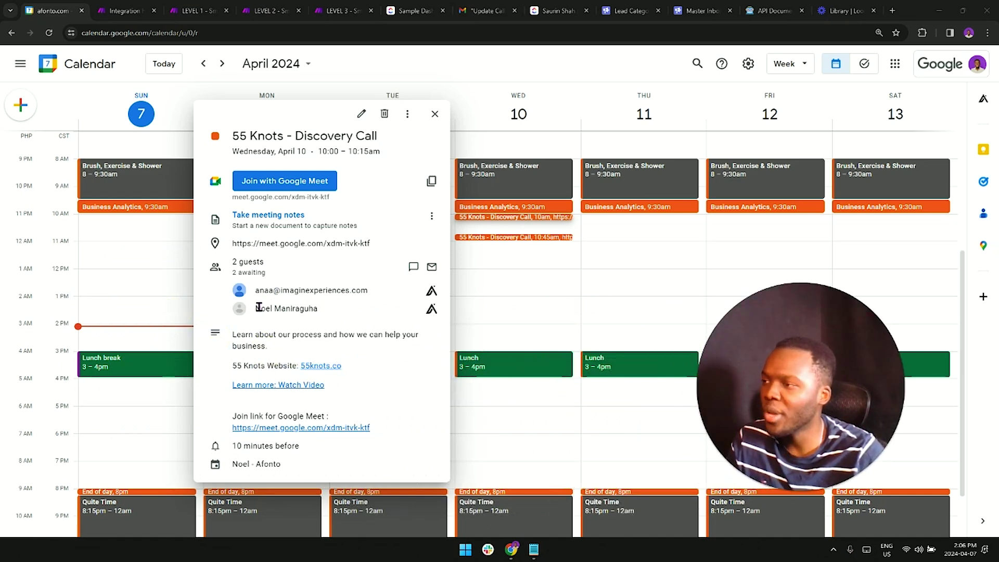
Step: Check the Discovery Call's guest list, then close the event card to show the April 7–13 week
mouse_move(261, 306)
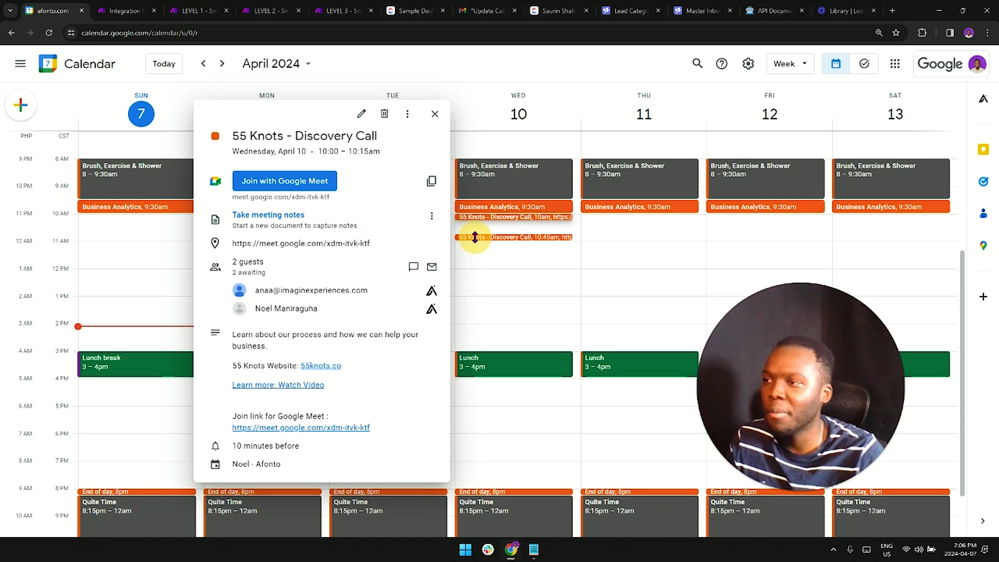
click(546, 79)
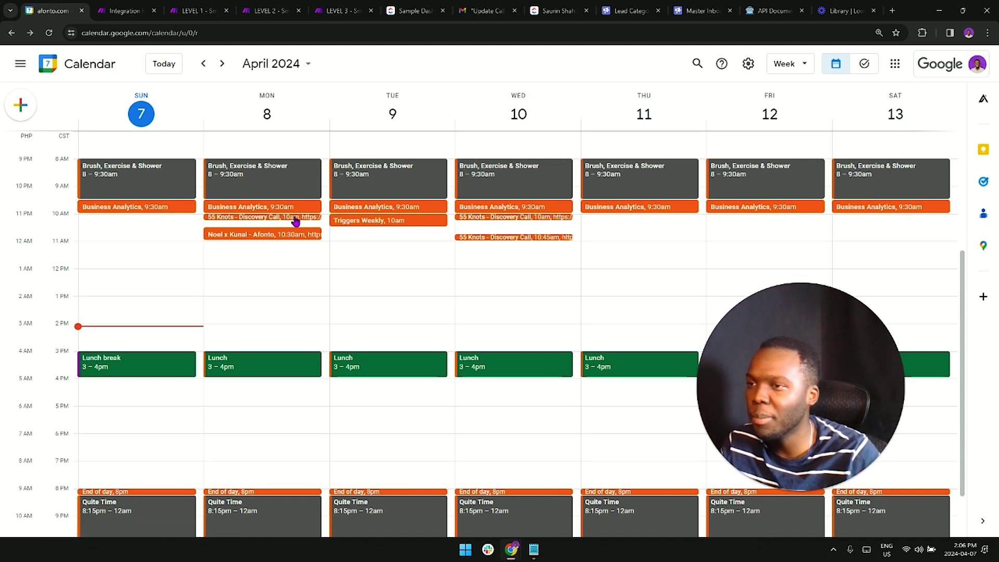
click(295, 222)
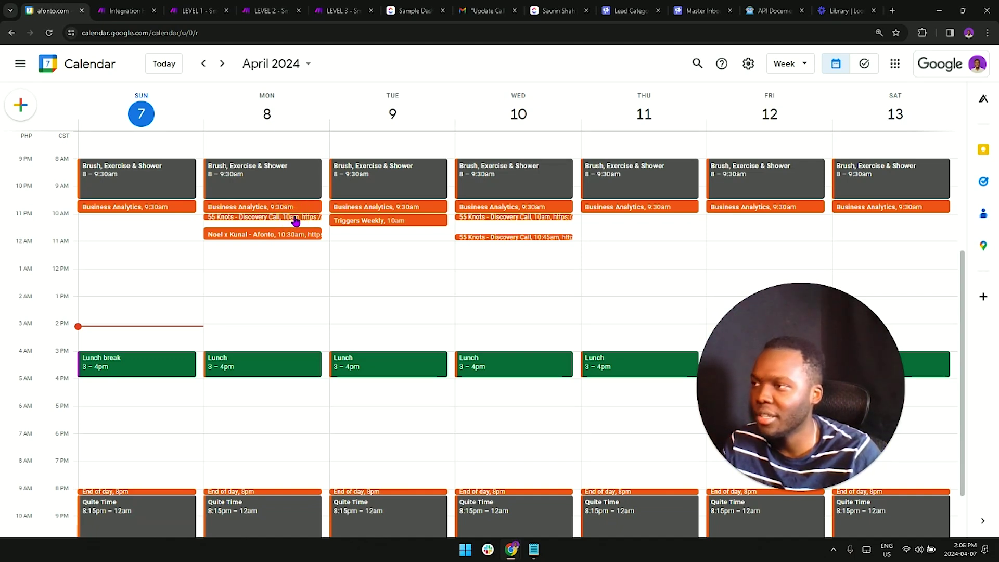
click(298, 221)
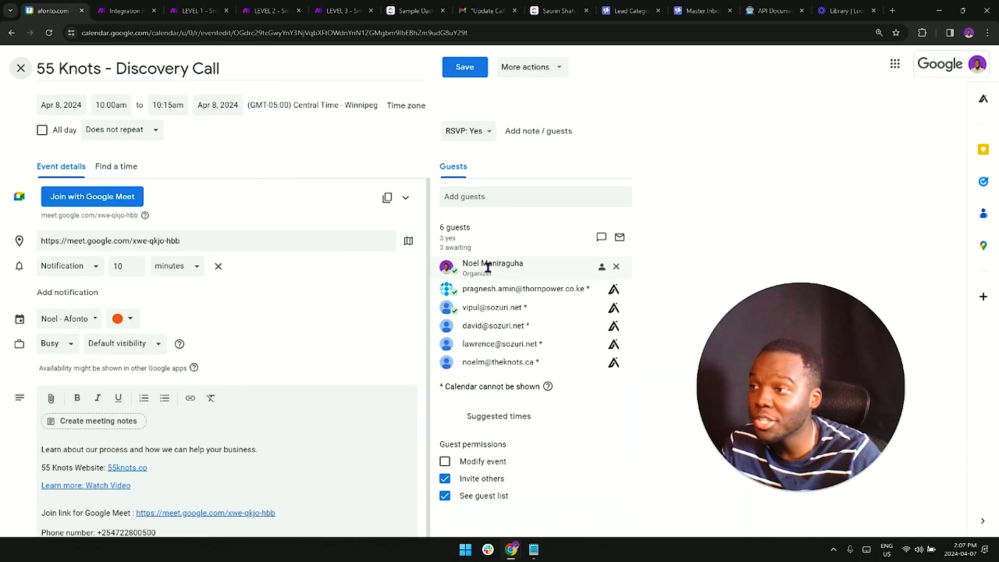
mouse_move(489, 271)
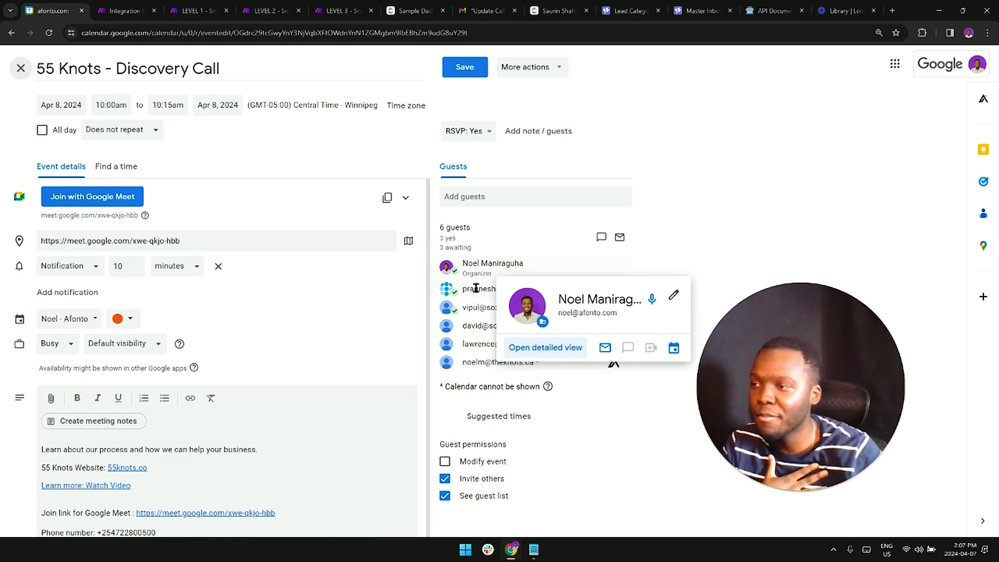
mouse_move(469, 366)
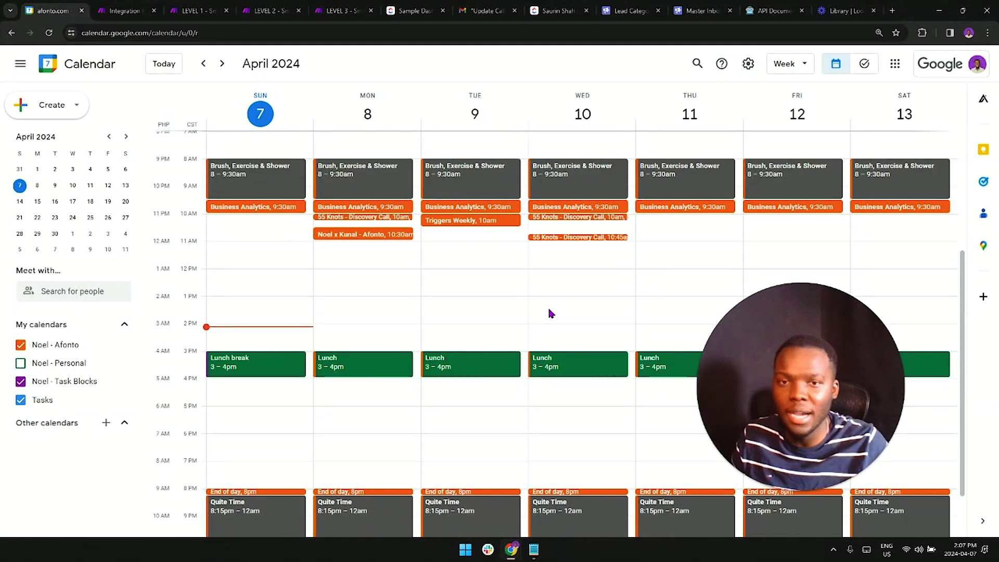
Step: Open Wednesday's 55 Knots - Discovery Call to view its two guests, then return to LEVEL 2
click(573, 222)
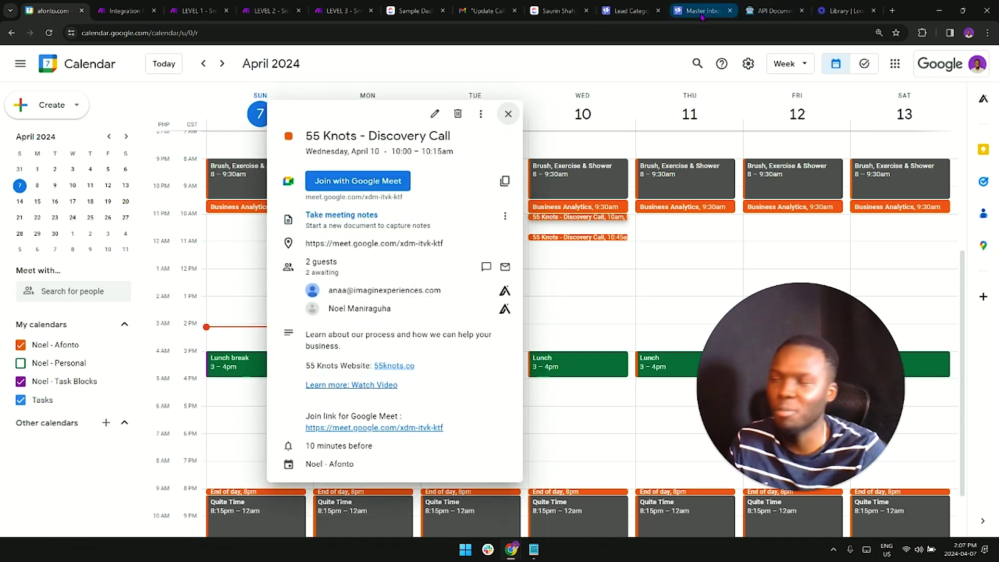
mouse_move(700, 11)
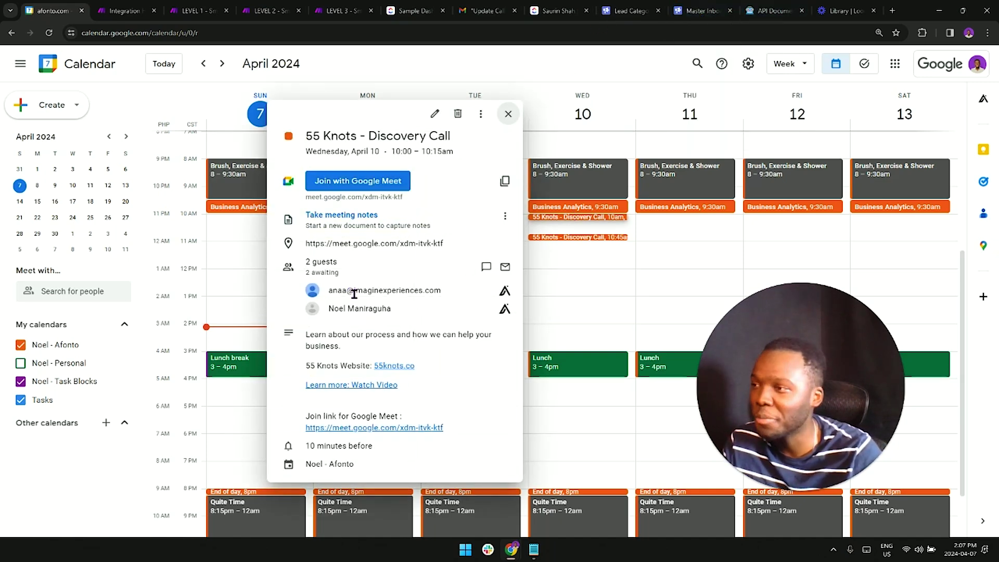
mouse_move(354, 294)
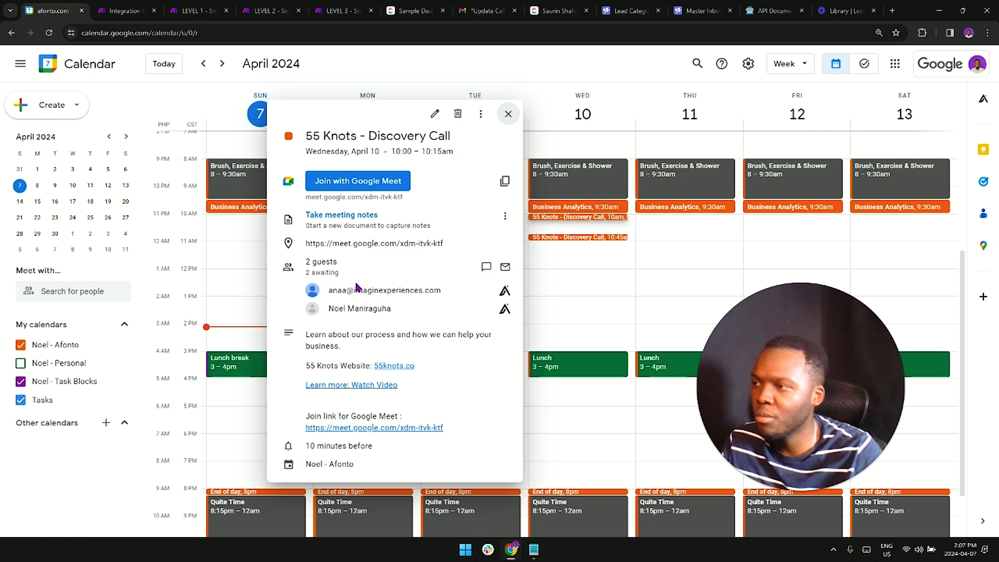
mouse_move(355, 311)
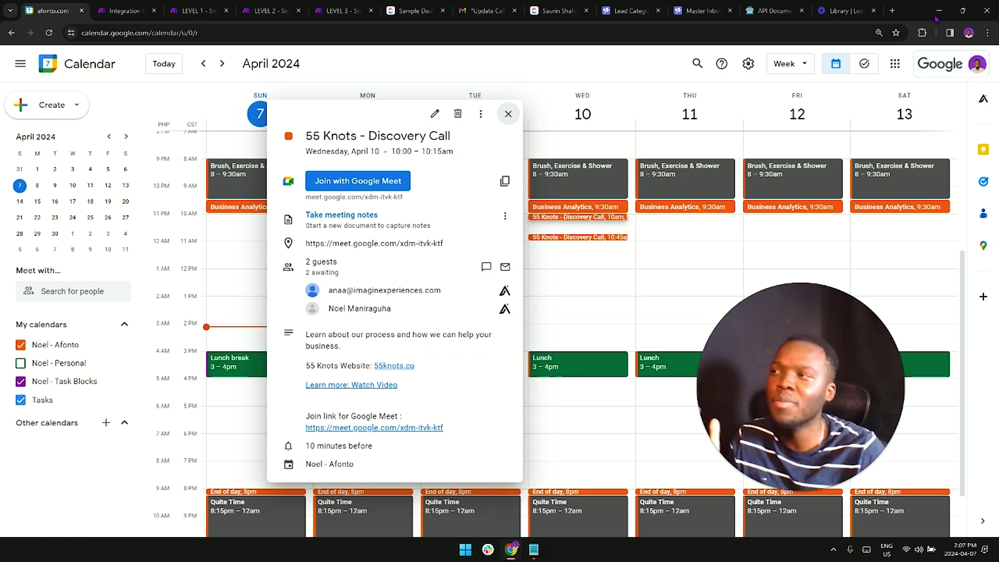
click(265, 11)
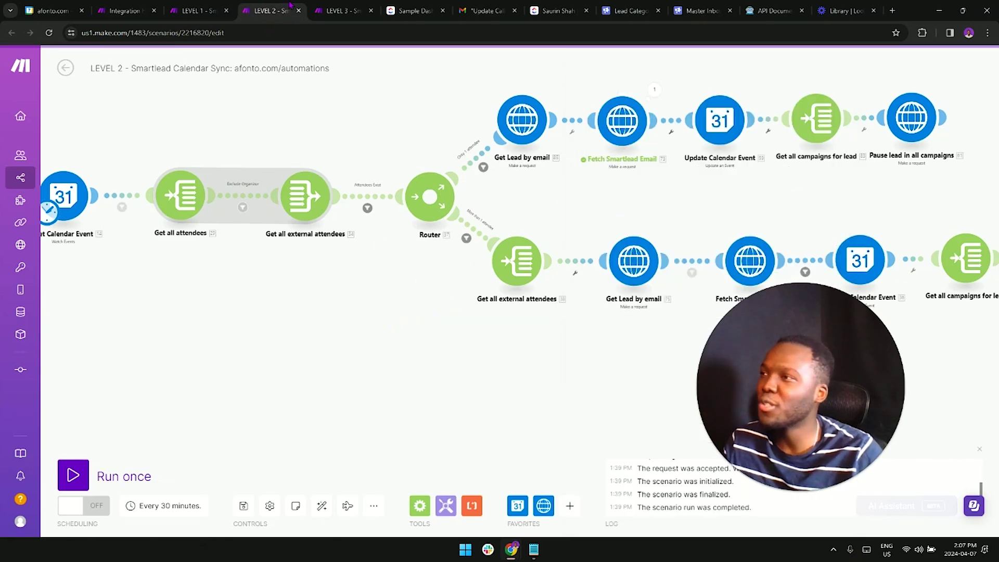
Step: Pan and zoom through LEVEL 3's router branches and open the Add Tag to Lead module with tag "booked"
click(341, 10)
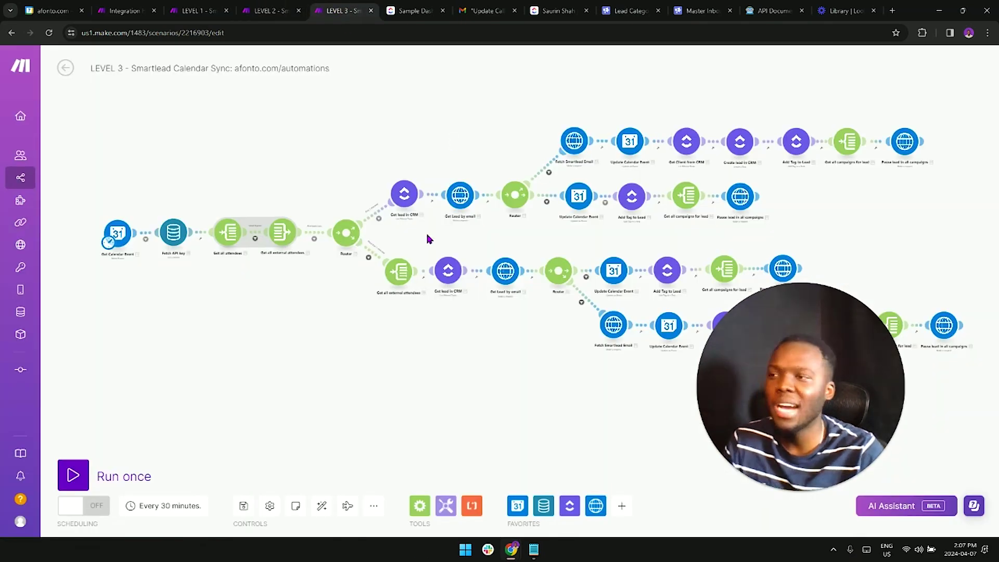
drag(457, 112, 484, 94)
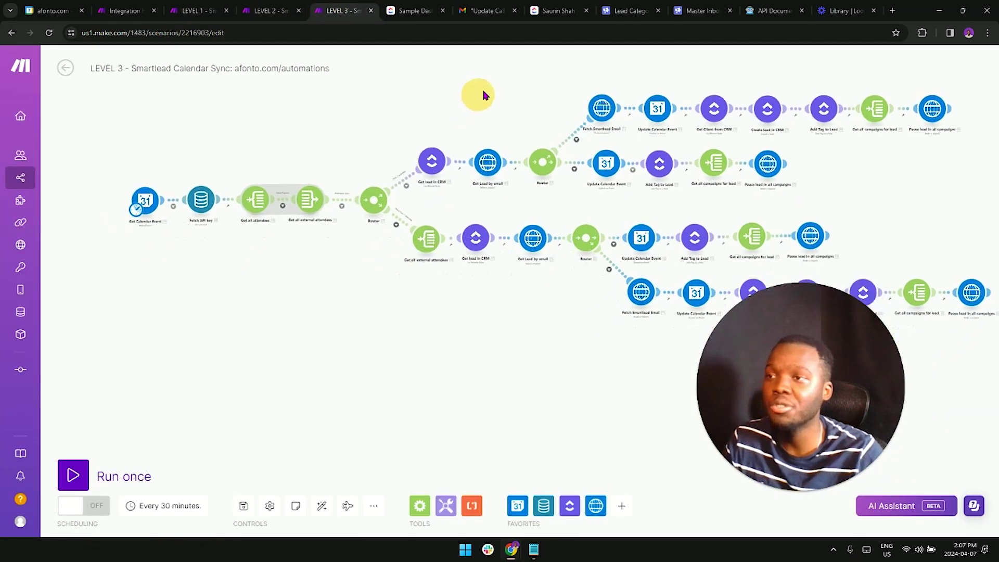
drag(768, 384, 278, 370)
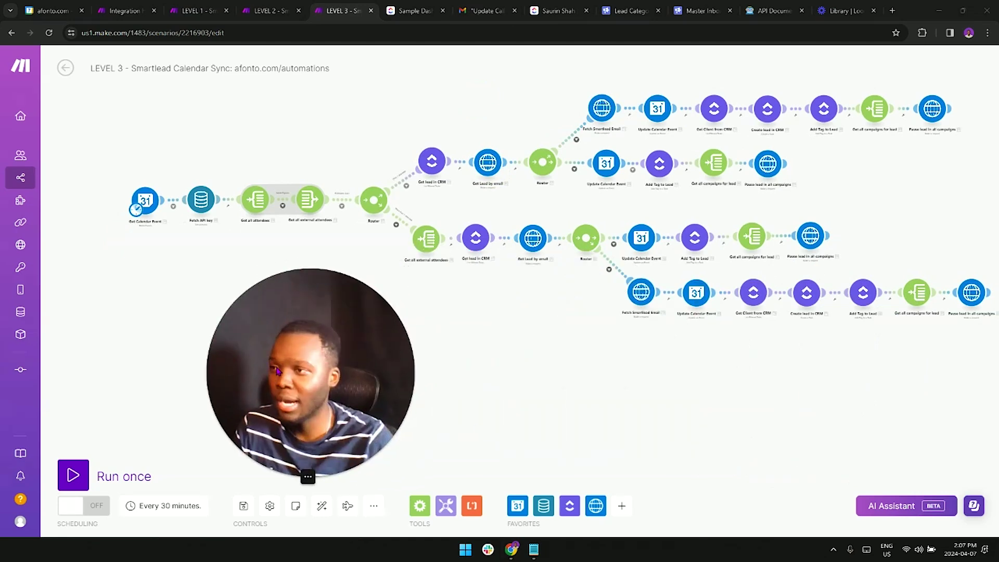
scroll(386, 108, up, 3)
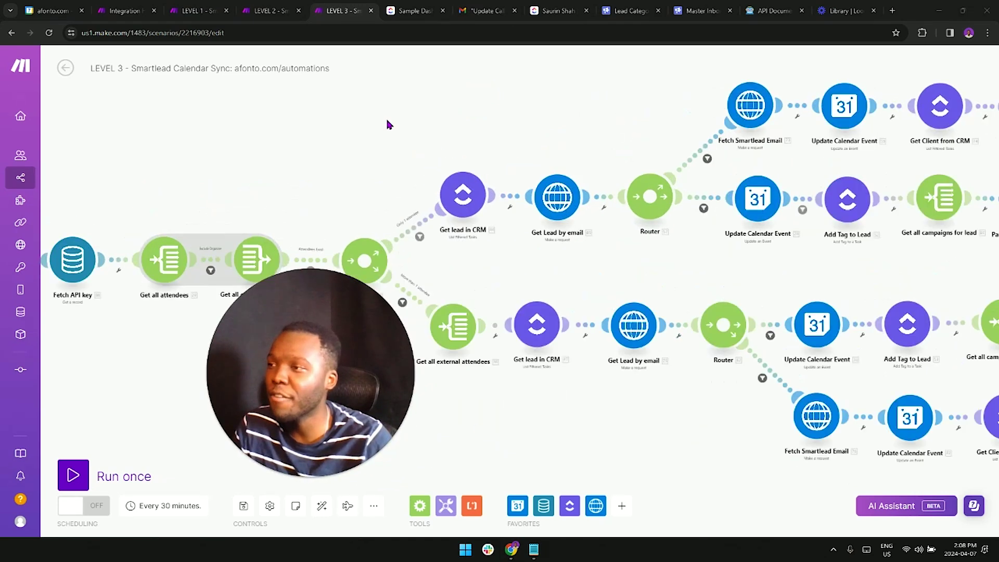
scroll(387, 124, up, 1)
drag(357, 167, 349, 104)
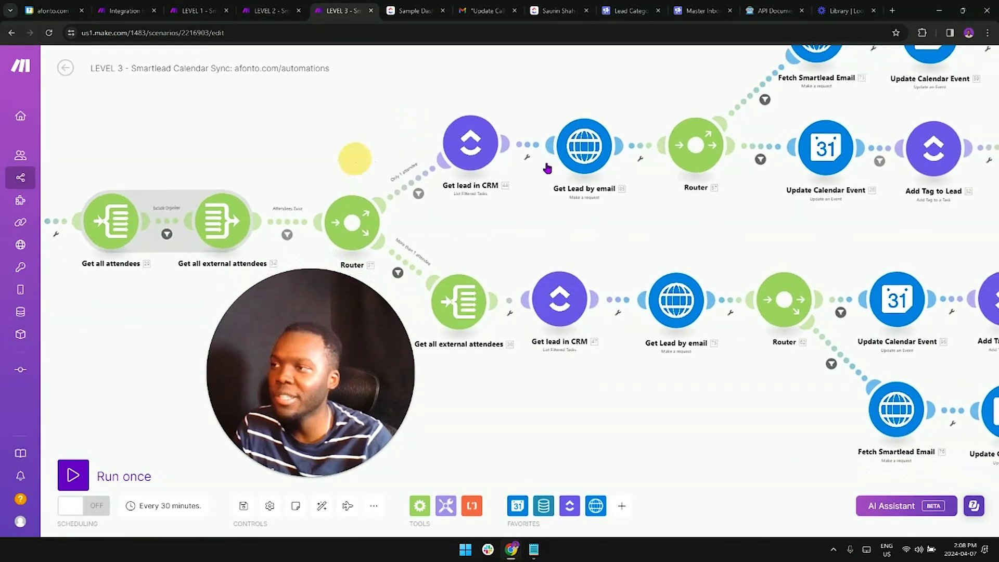
click(437, 133)
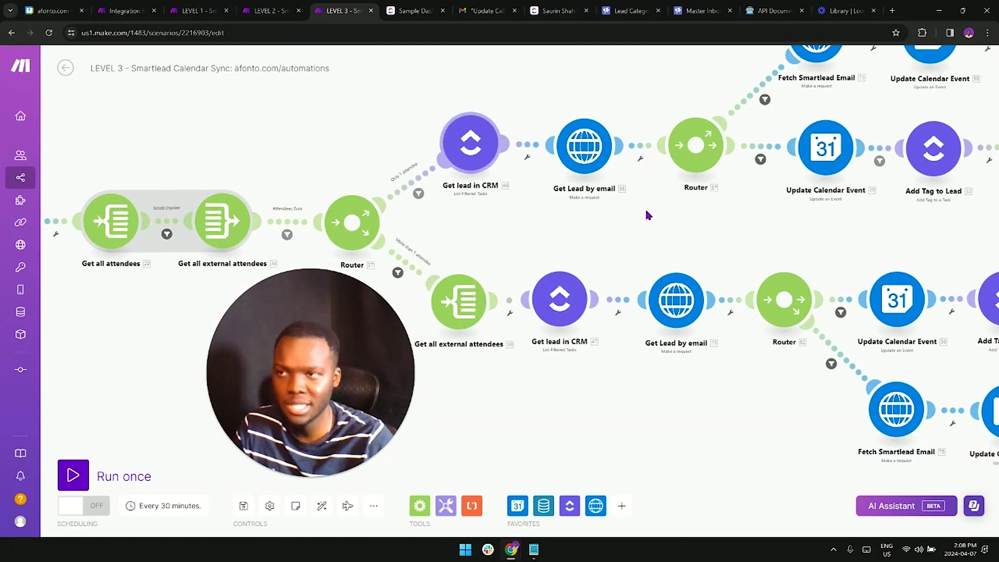
drag(677, 226, 492, 255)
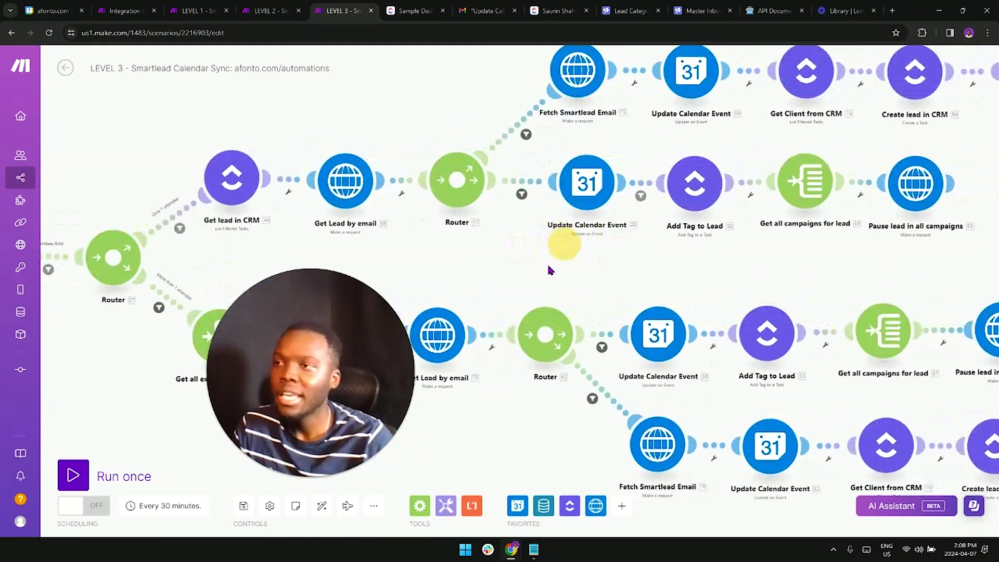
drag(549, 269, 517, 265)
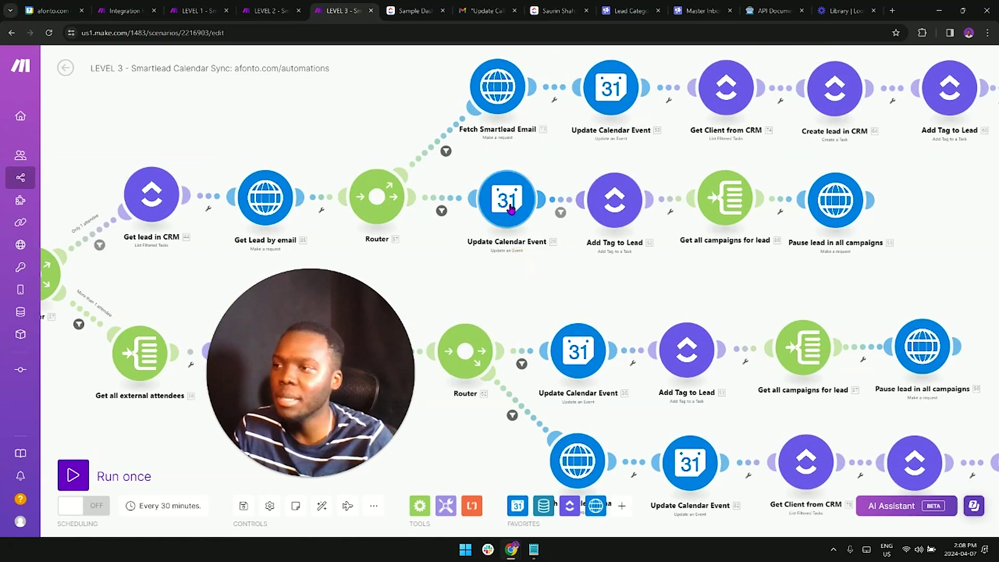
click(268, 11)
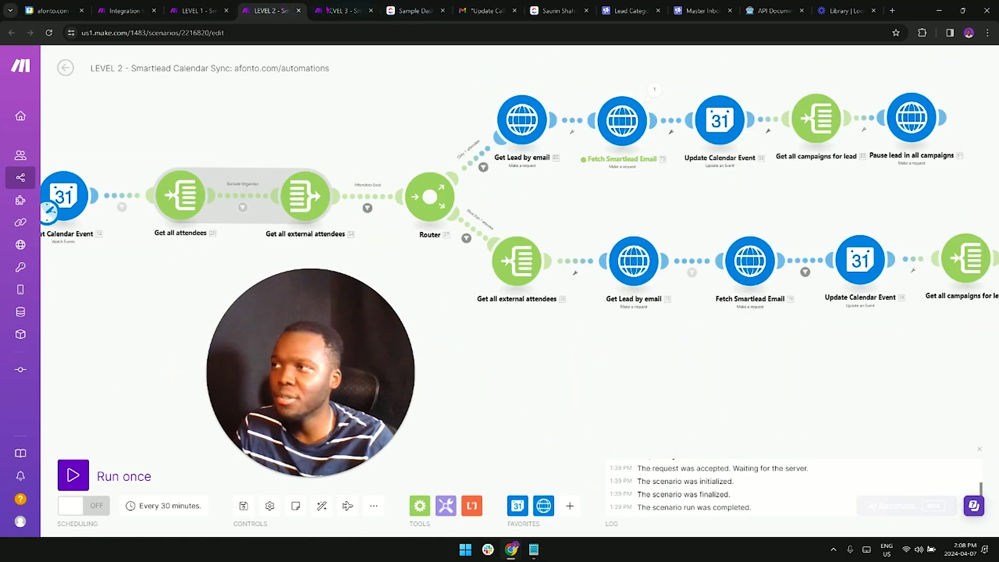
click(339, 10)
click(619, 198)
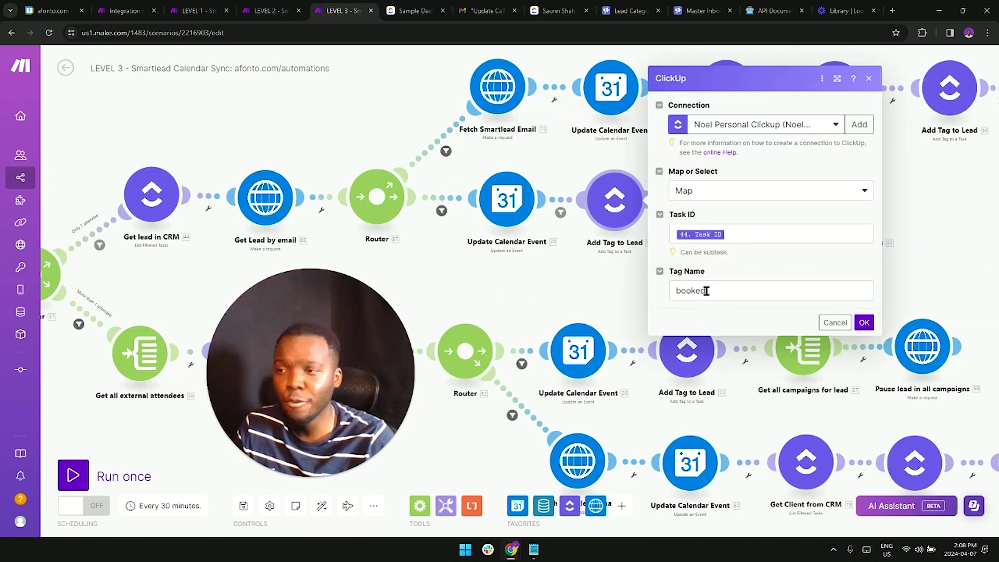
Step: Close this Add Tag to Lead module, check the upper branch's one, then zoom out over the LEVEL 3 flow
click(598, 258)
scroll(804, 156, up, 2)
scroll(757, 174, right, 4)
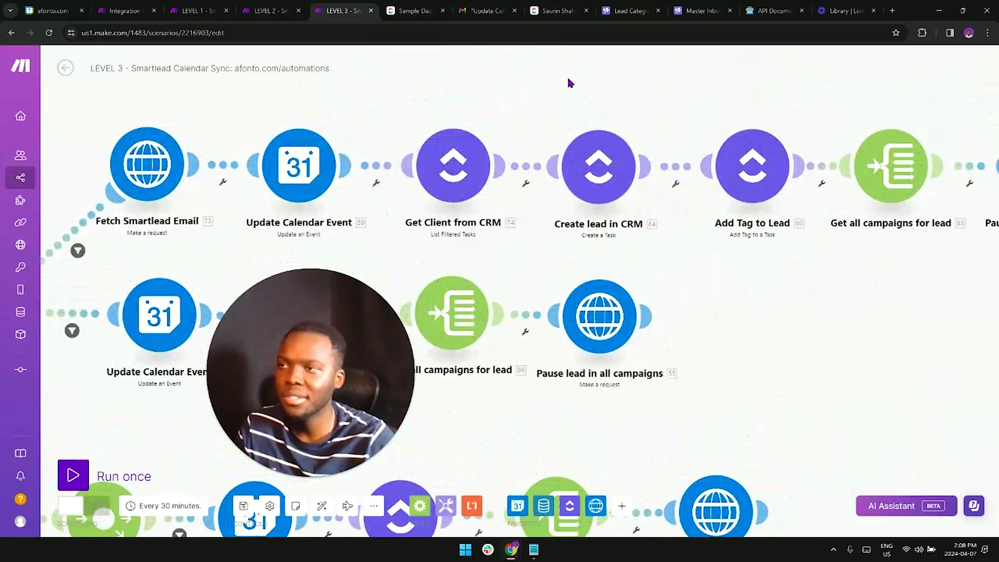
drag(778, 281, 631, 328)
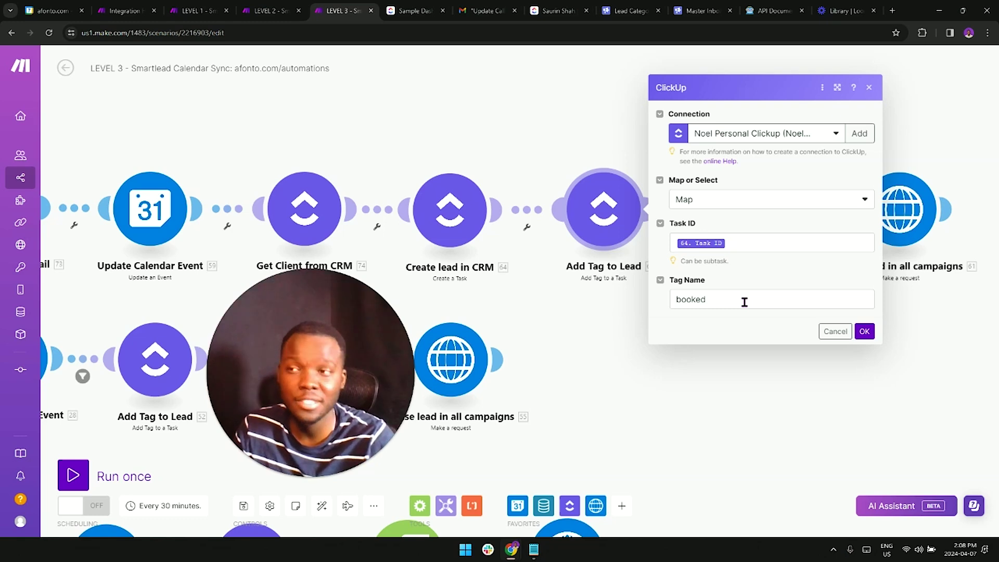
click(625, 338)
scroll(704, 328, down, 3)
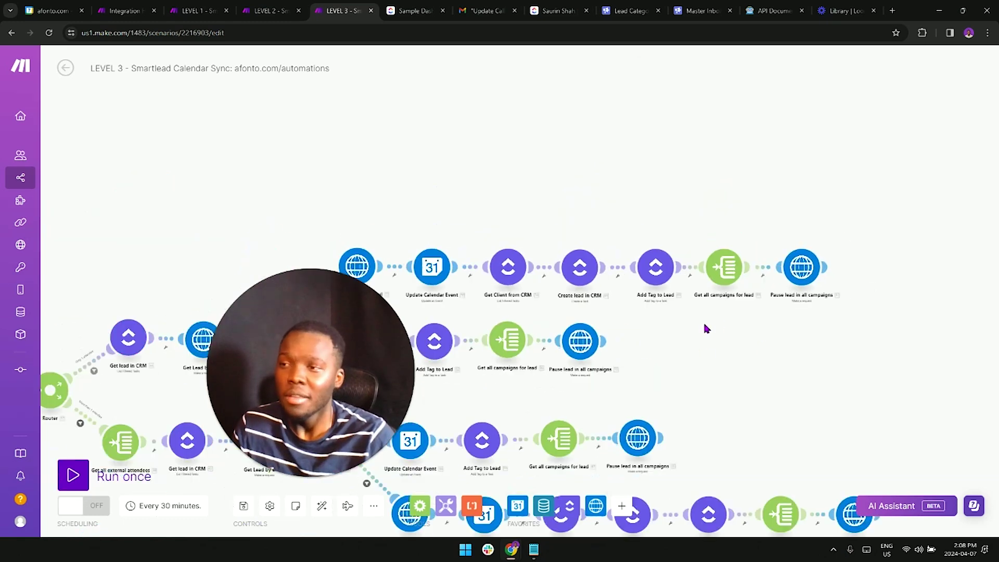
drag(675, 342, 826, 288)
Step: Review the upper route's "Only 1 attendee" filter (attendee count equals 1) and close it
scroll(786, 290, down, 2)
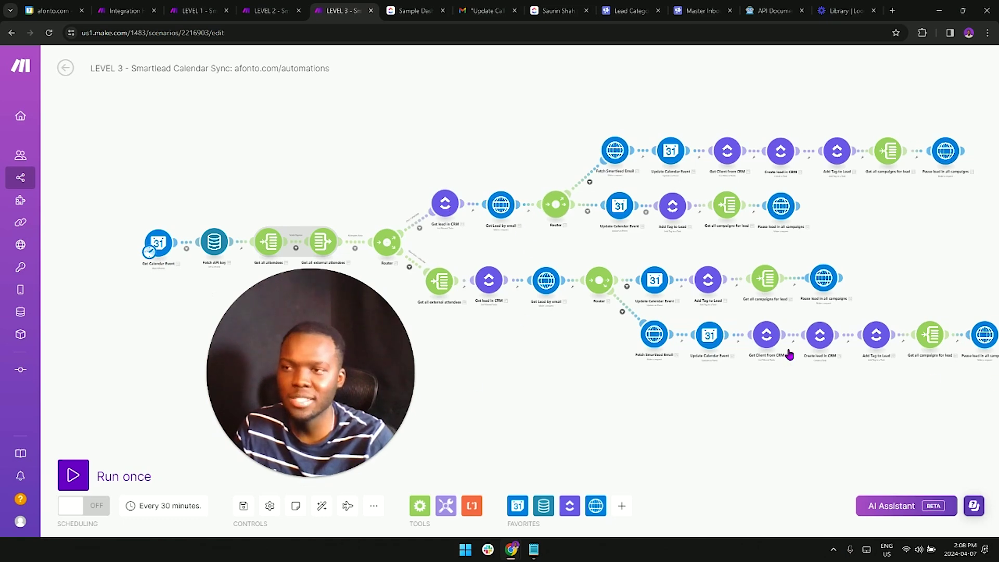
click(416, 225)
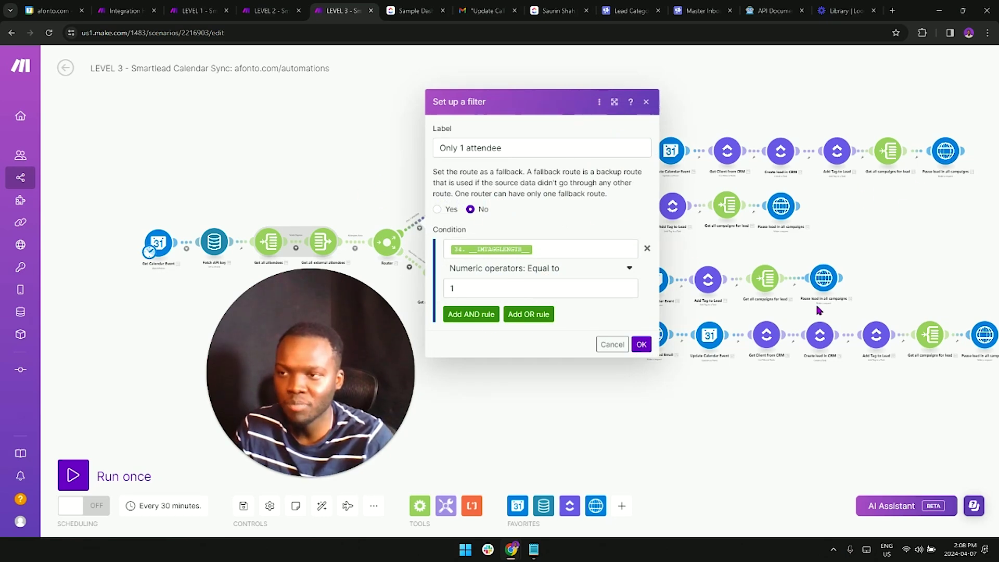
click(936, 246)
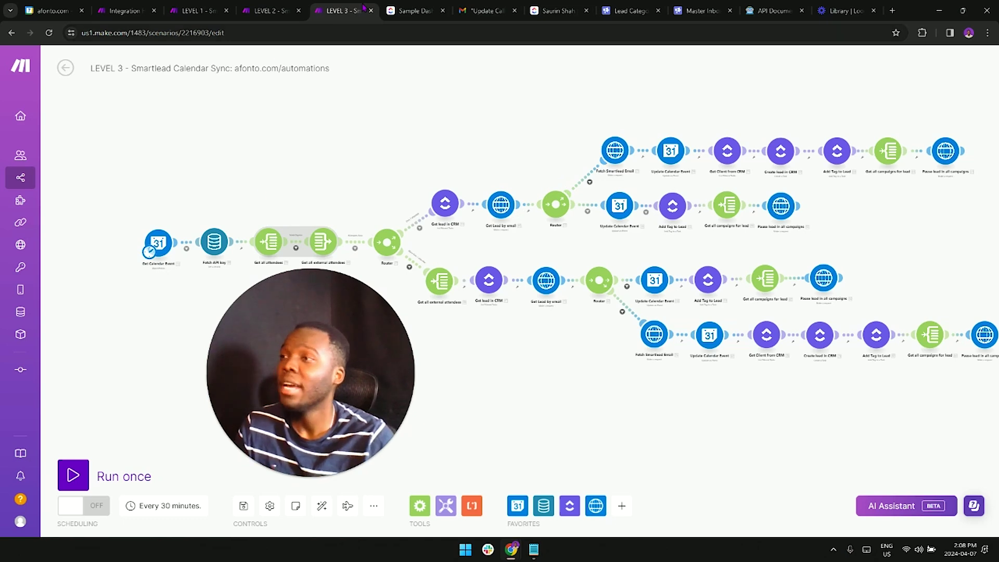
click(420, 8)
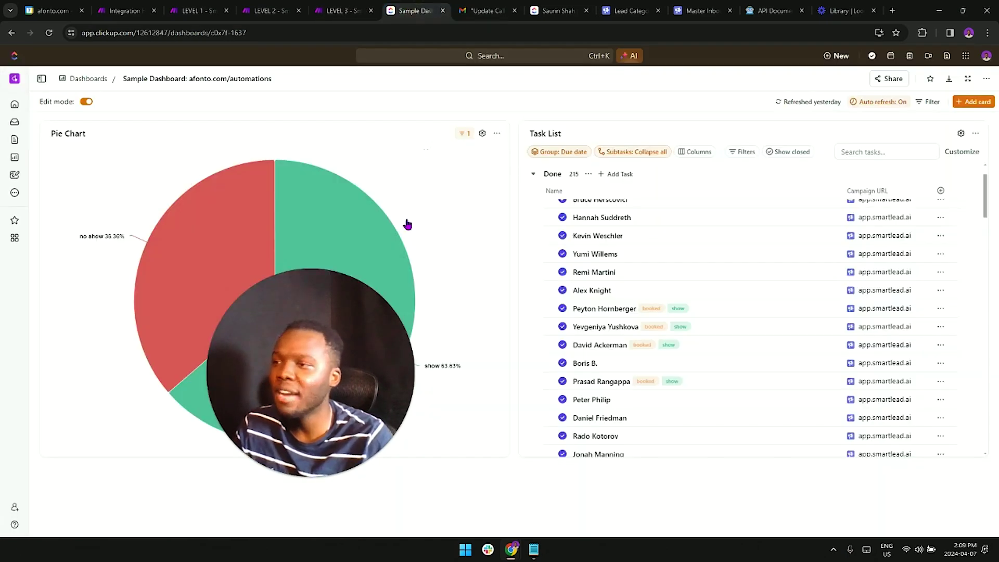